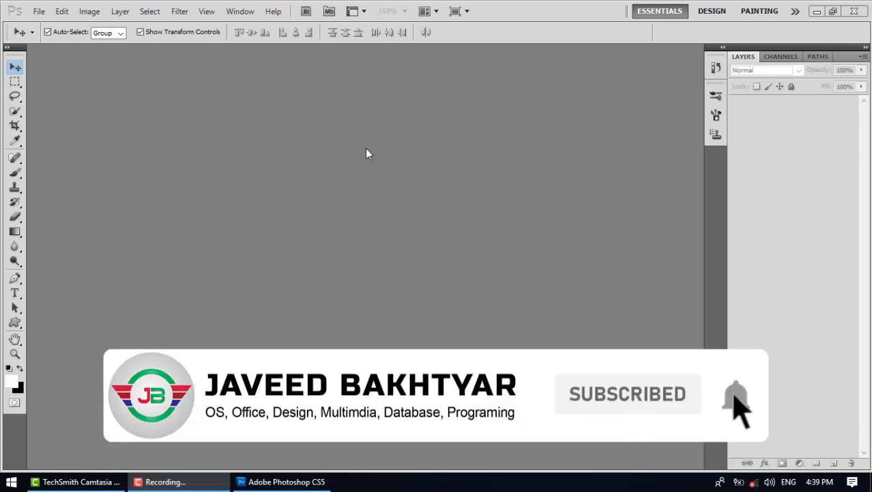
Step: Open the Background image from the desktop
double_click(345, 162)
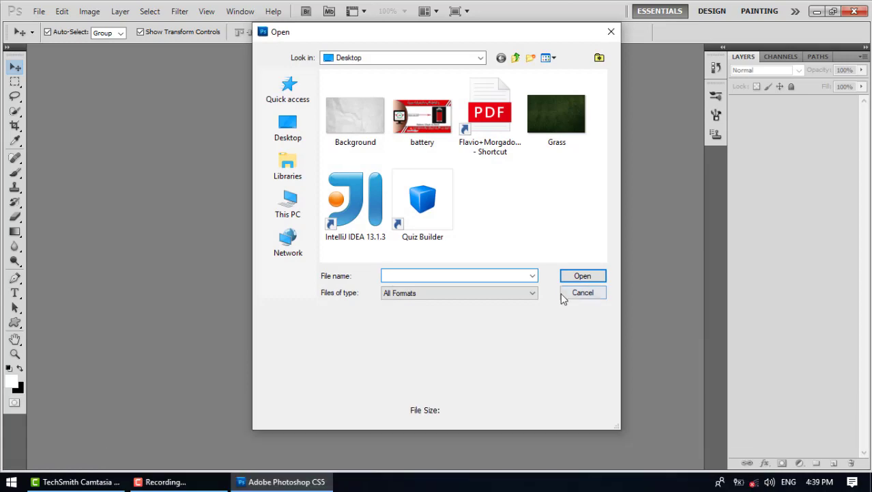
click(582, 292)
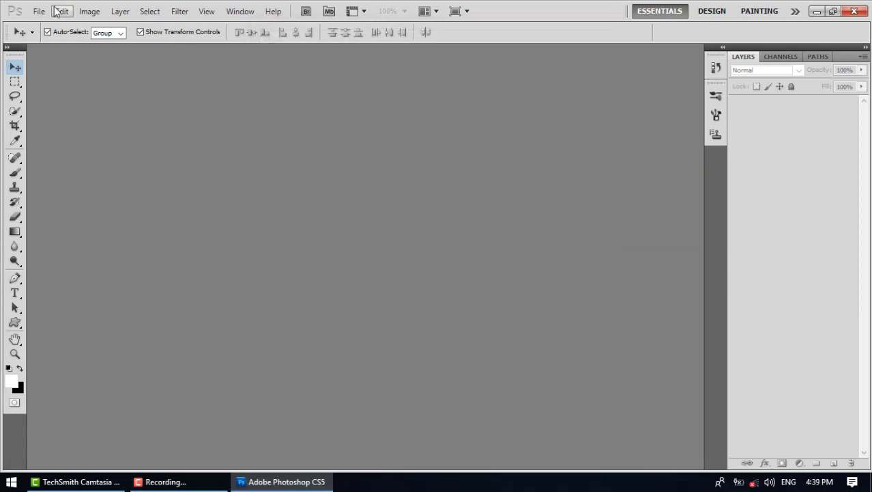
click(36, 13)
click(45, 35)
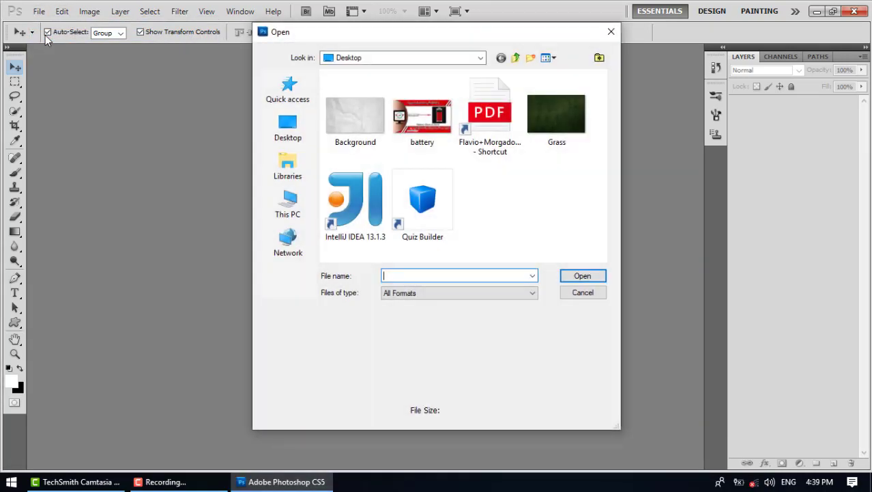
double_click(342, 109)
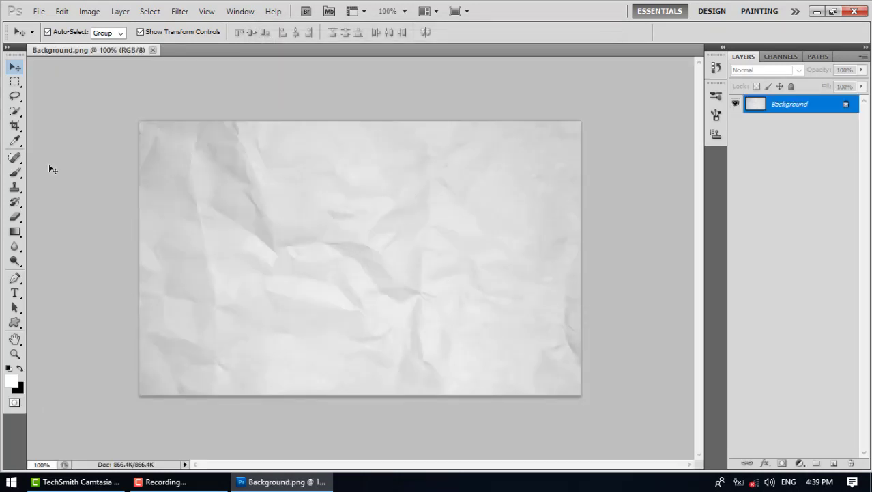
Step: Load the Black, White preset for the Gradient tool and set its starting colour stop to dark green 087400
click(14, 231)
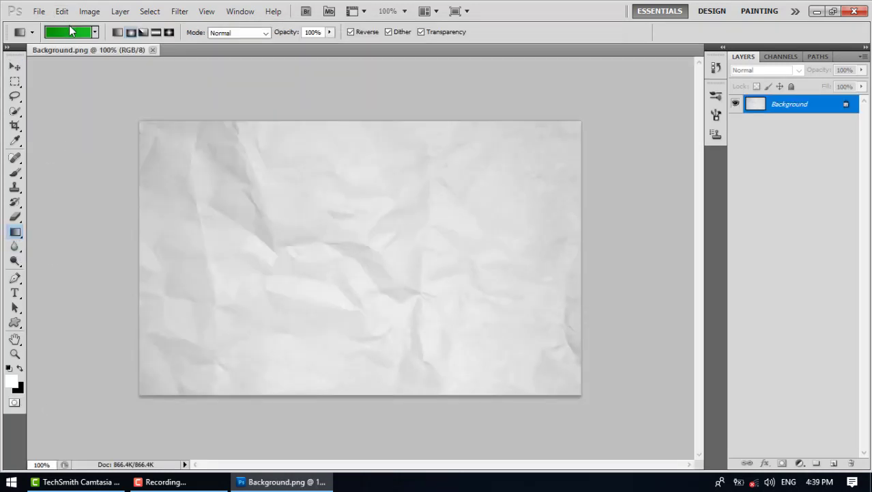
click(75, 34)
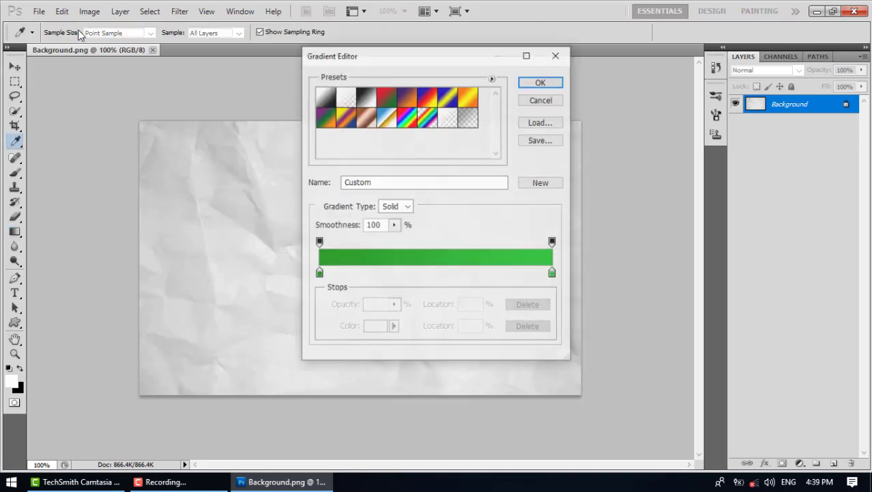
click(319, 273)
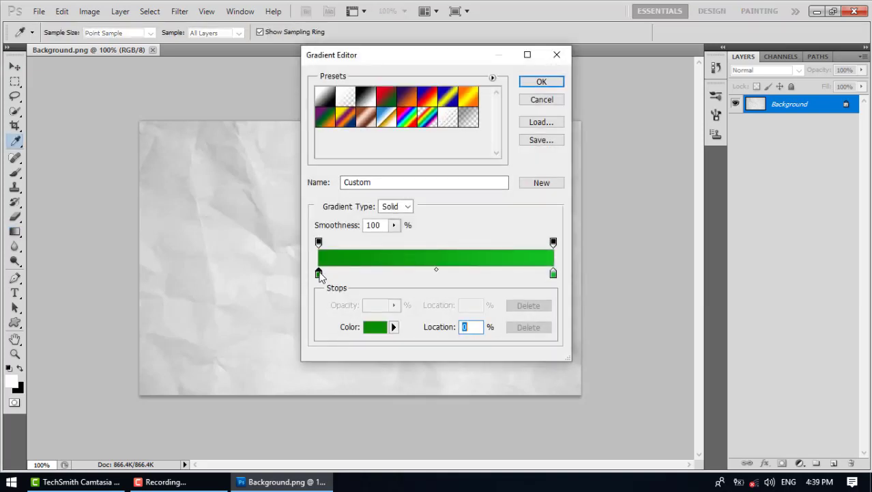
click(365, 100)
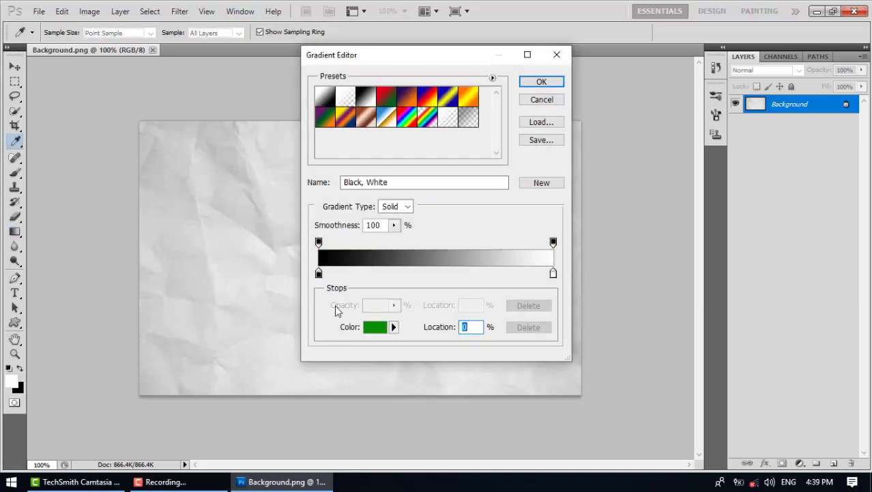
click(319, 274)
click(374, 327)
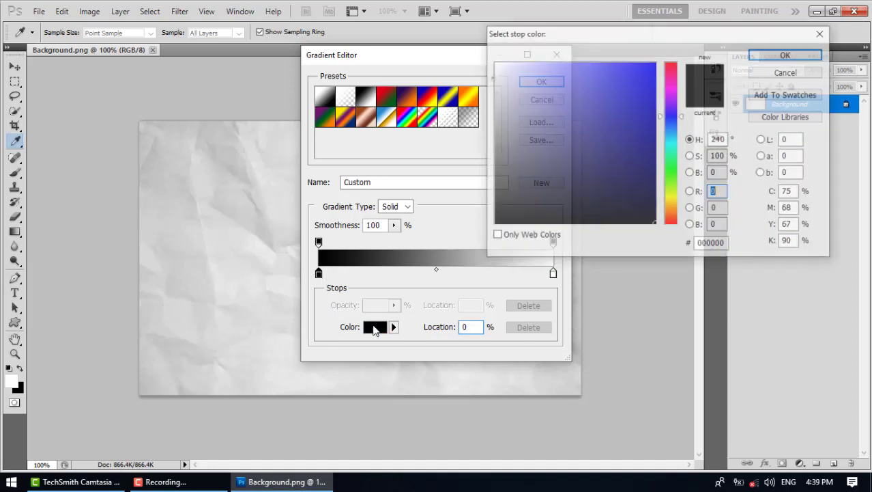
click(671, 173)
click(645, 131)
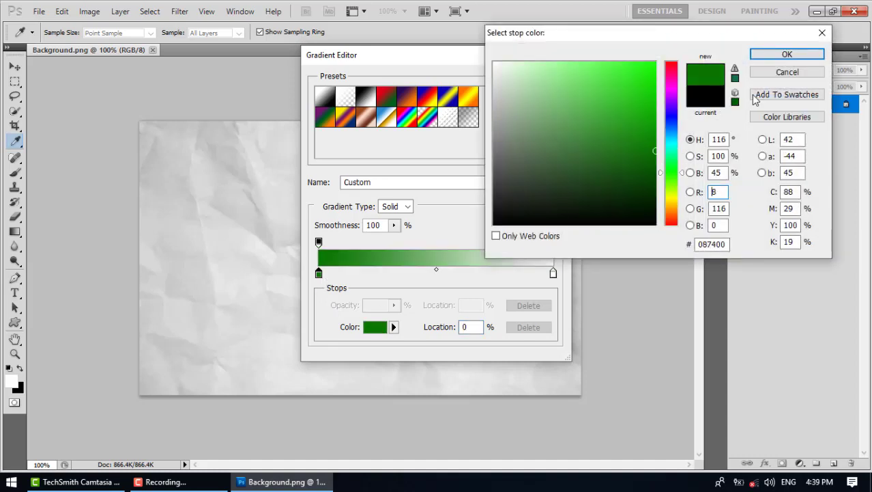
click(785, 54)
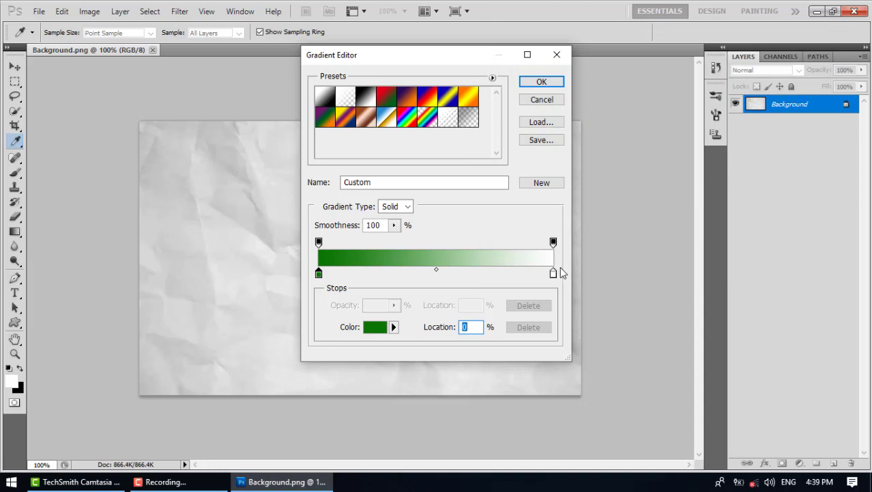
Step: Set the gradient's end colour stop to green 119c03 and accept the gradient
click(553, 274)
click(381, 329)
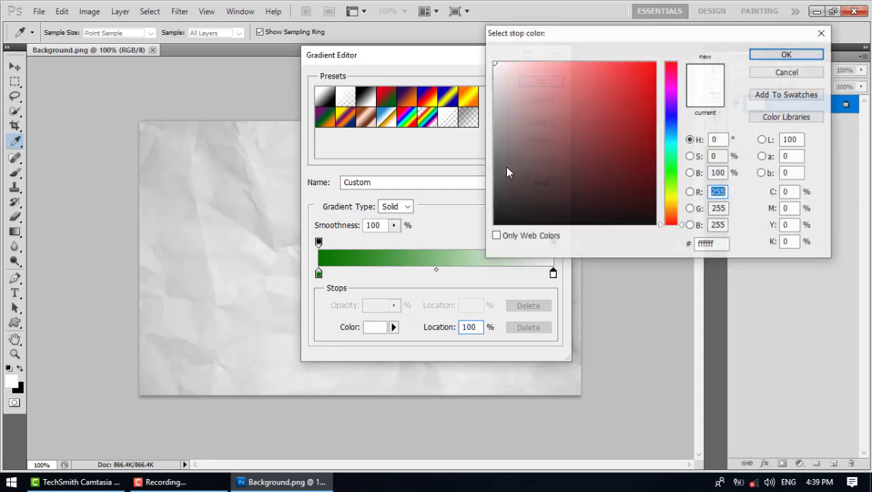
click(673, 173)
click(652, 125)
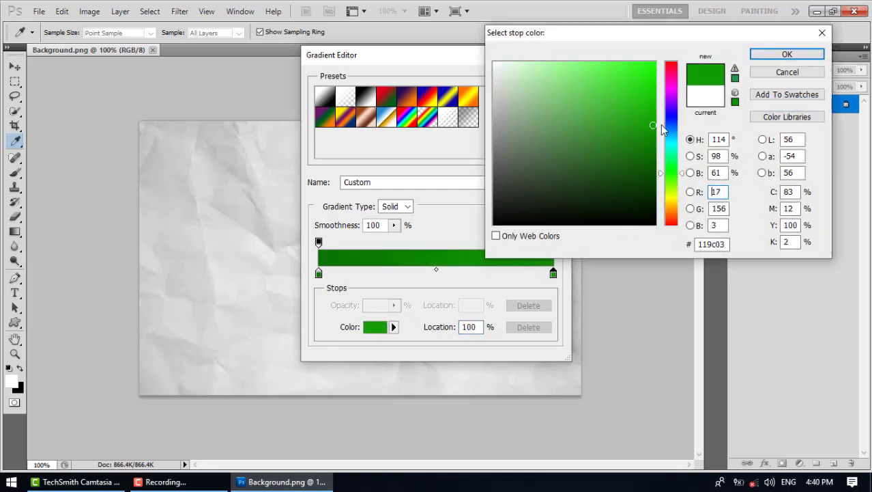
click(785, 54)
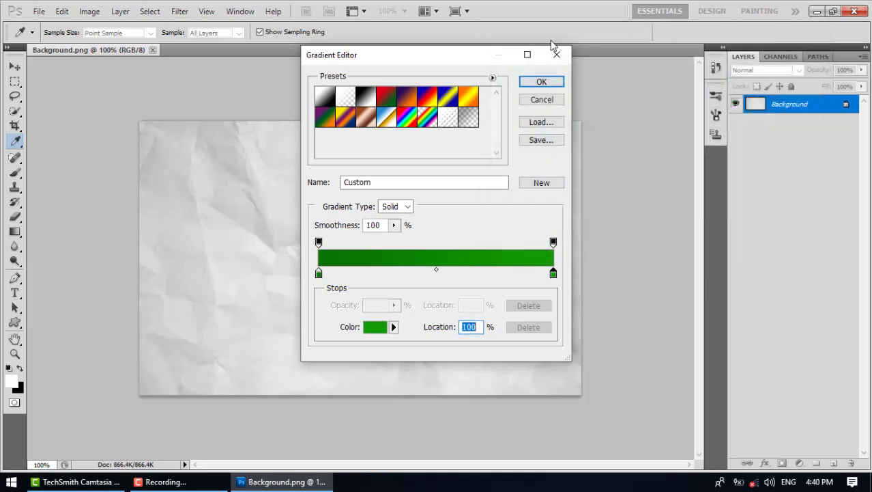
click(546, 82)
Step: Add a new layer above the background and fill it with the green radial gradient from the centre outwards
drag(367, 255, 532, 372)
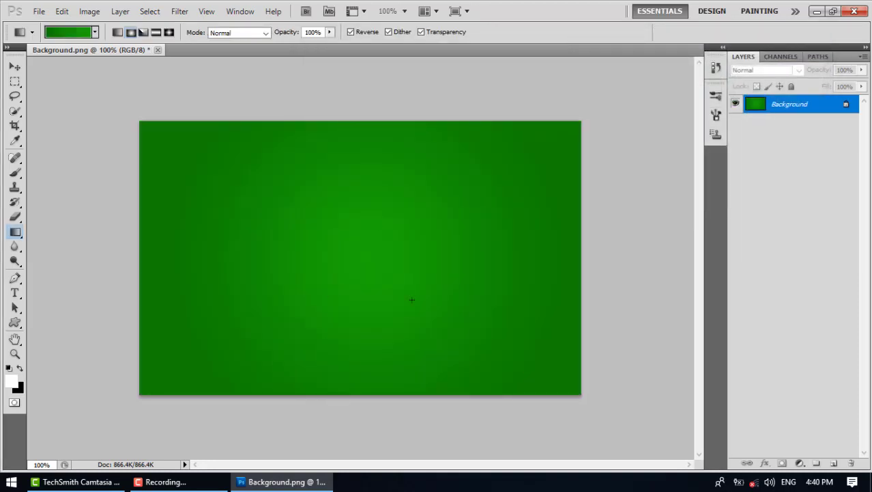
key(ctrl+z)
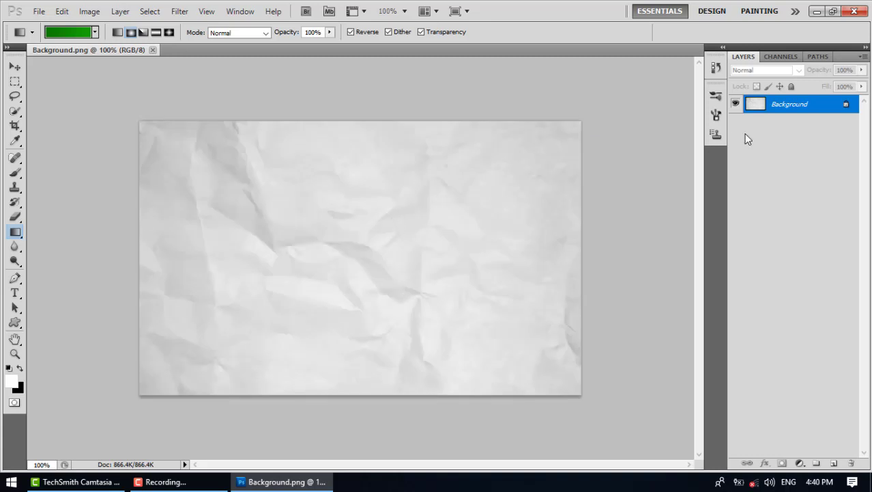
click(833, 463)
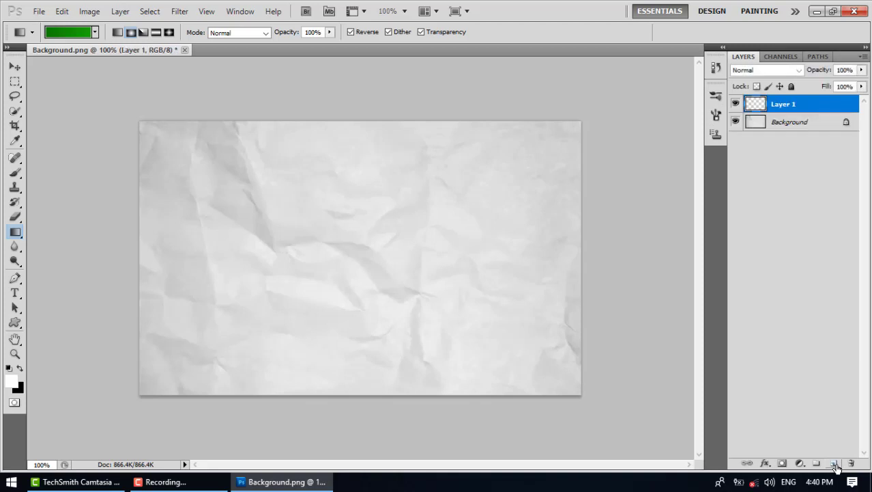
drag(392, 255, 540, 371)
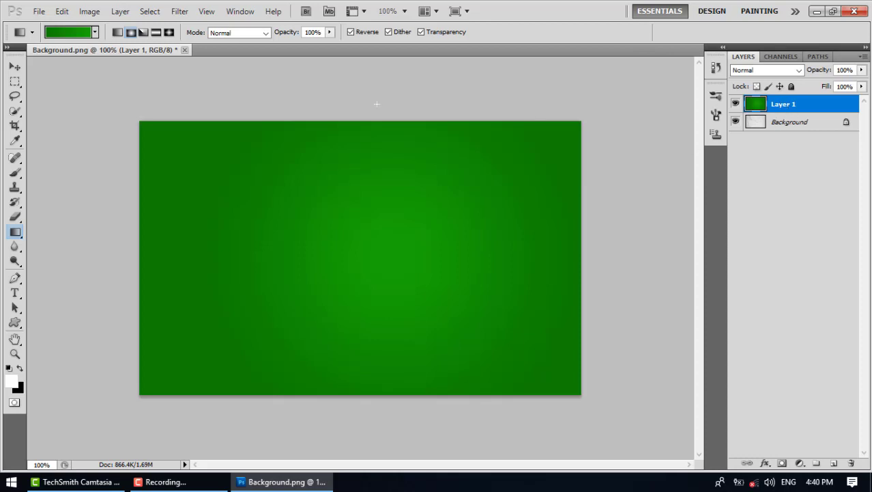
Step: Open the Grass image from the desktop and bring its entire picture into the Background document as a new layer
click(38, 11)
click(60, 36)
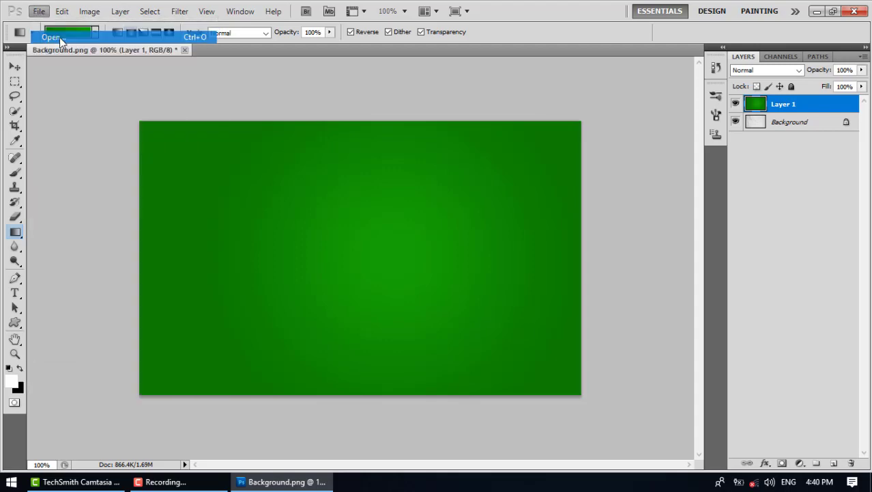
double_click(546, 122)
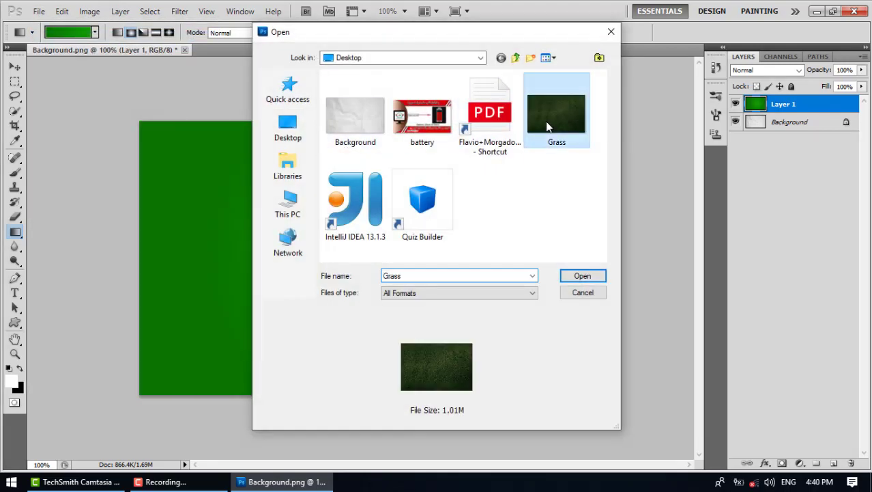
key(ctrl+a)
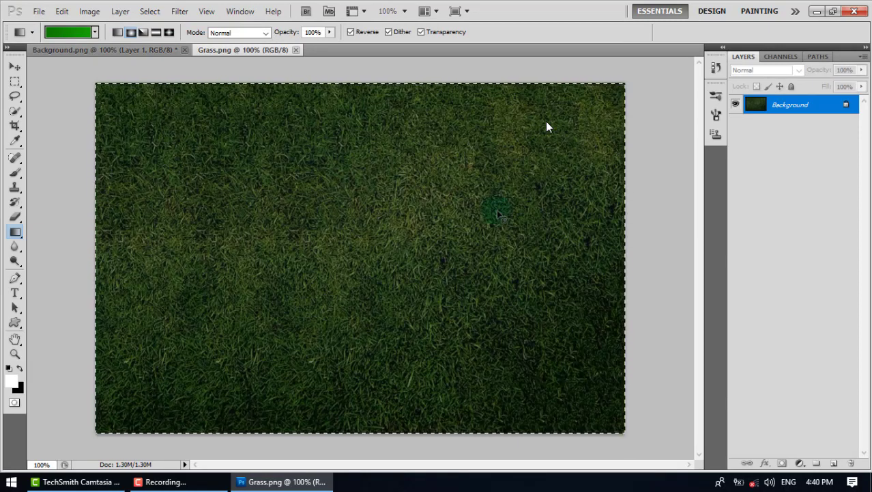
key(v)
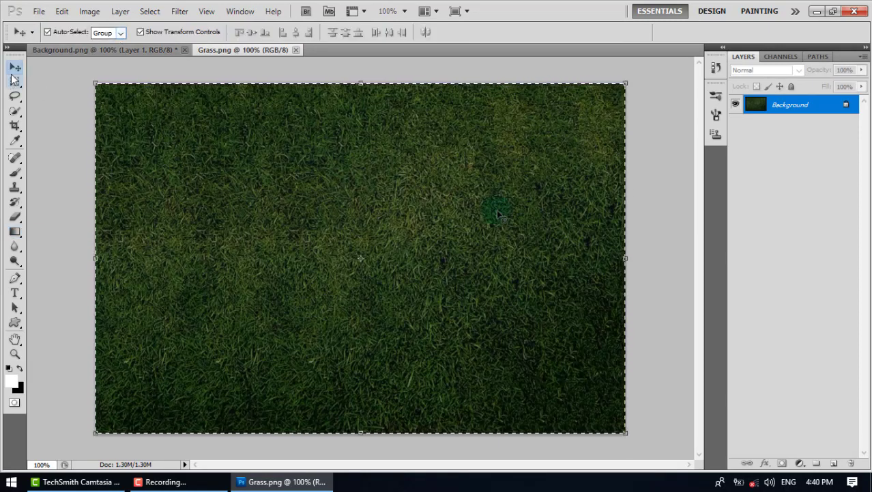
drag(233, 181, 291, 203)
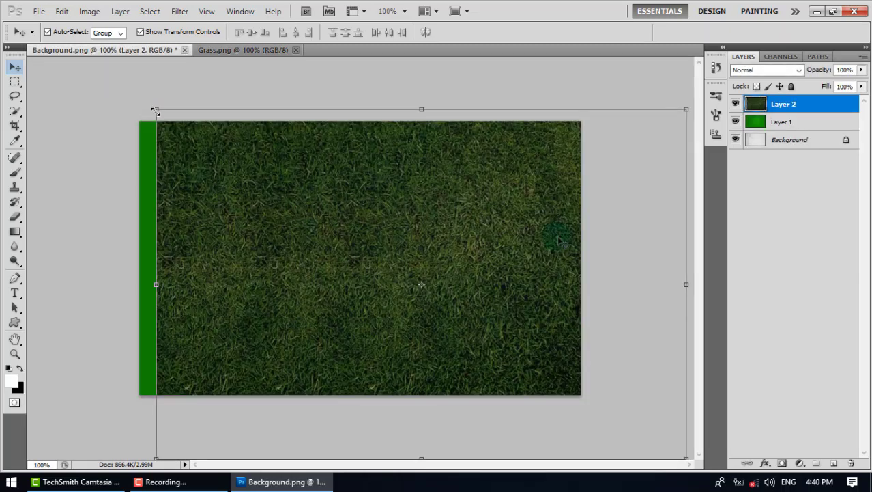
Step: Scale and reposition the grass layer so it exactly covers the canvas
drag(156, 110, 265, 193)
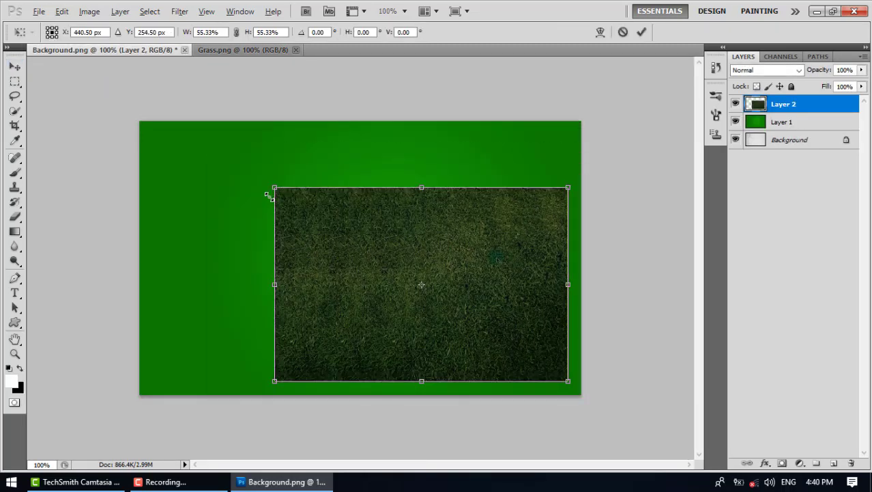
drag(326, 224, 195, 162)
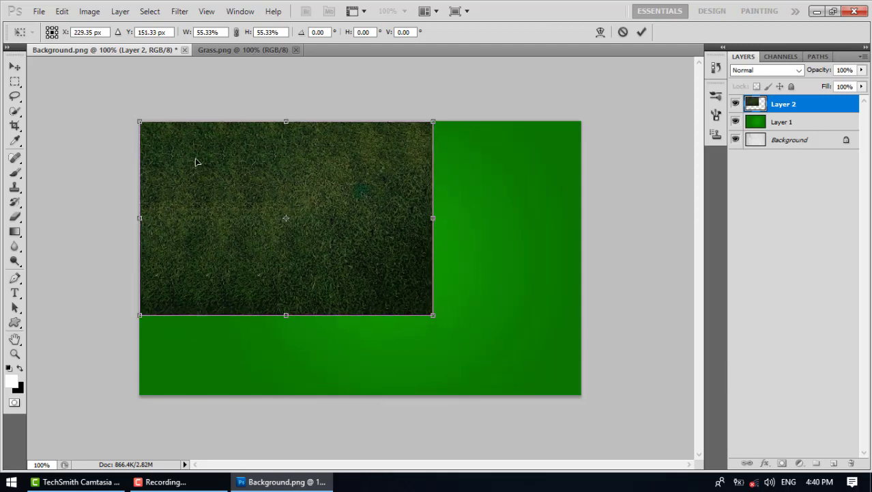
drag(432, 318, 581, 396)
key(Return)
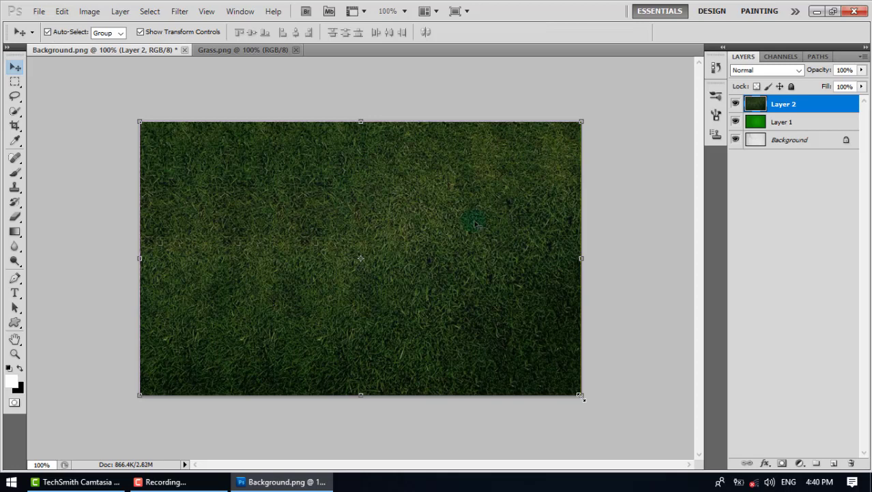
Step: Adjust the grass layer with Hue/Saturation, setting Hue to -26 and strongly raising Saturation
key(ctrl+u)
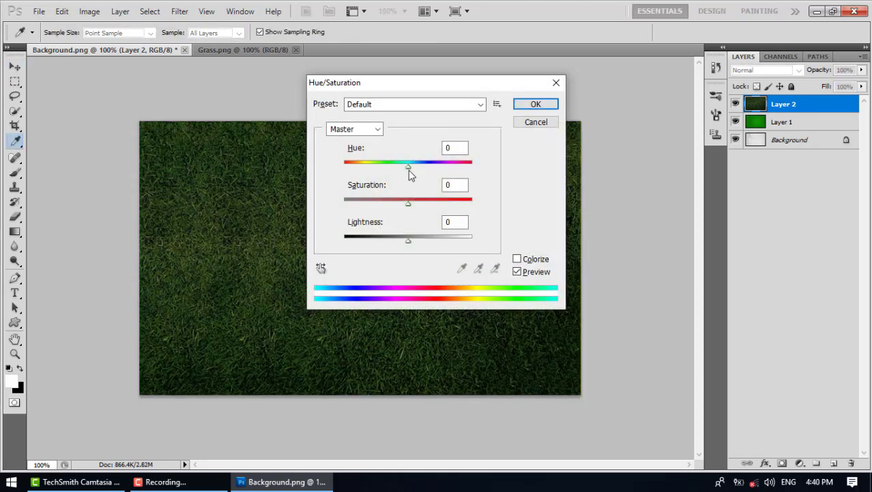
drag(408, 170, 391, 170)
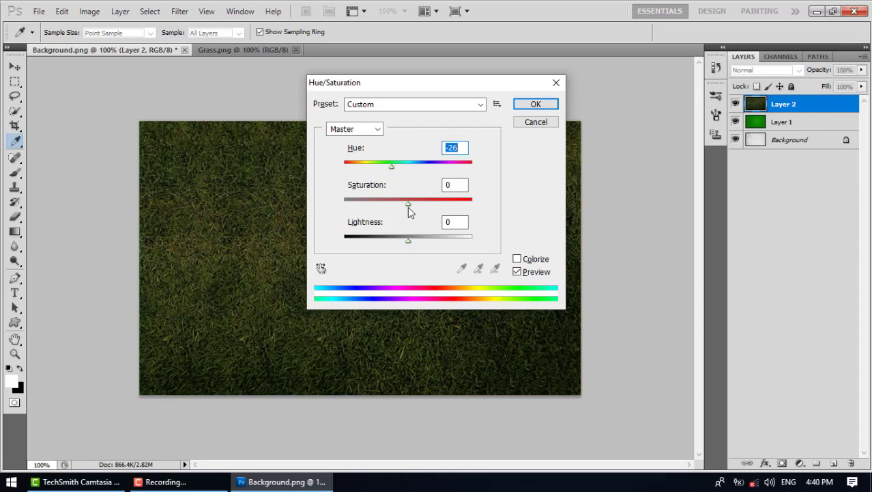
drag(408, 206, 450, 220)
click(532, 105)
key(v)
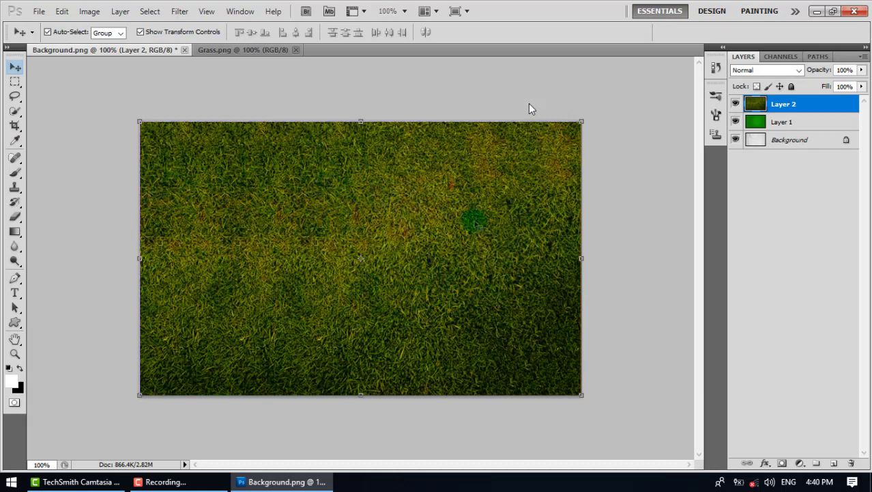
Step: Add the text "JB" in white Cooper Black over the grass
click(765, 70)
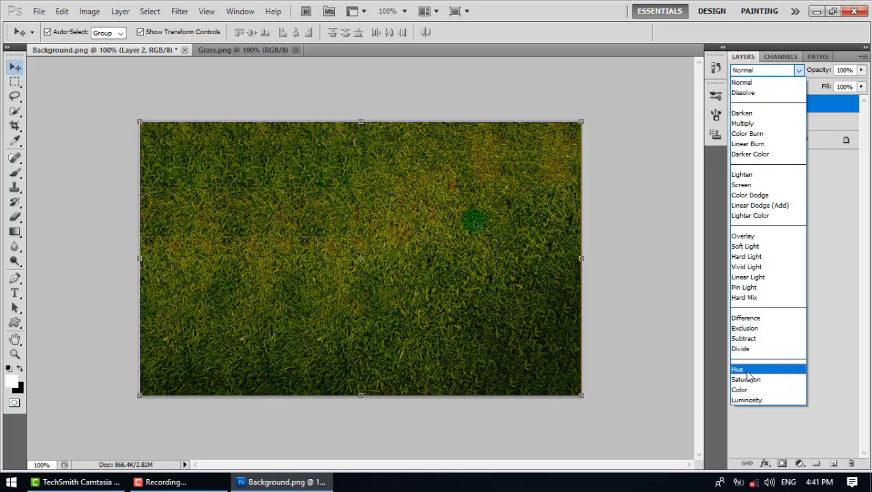
click(15, 294)
click(15, 293)
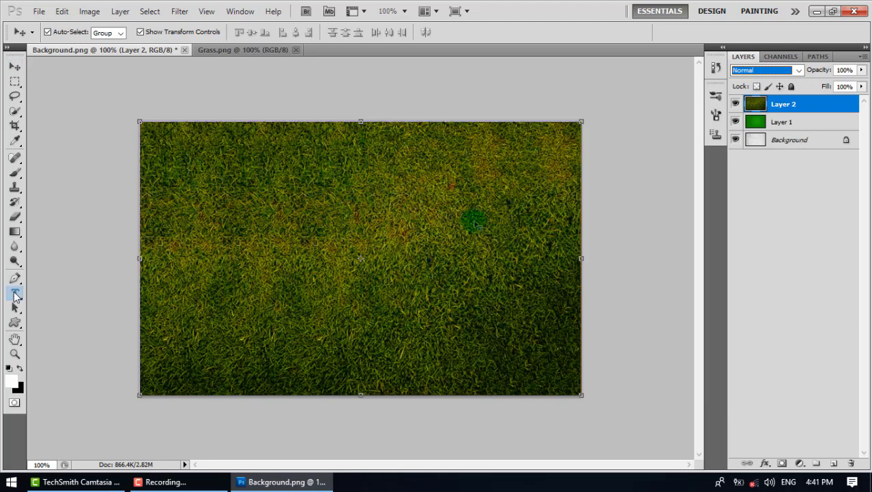
click(323, 250)
text(J)
key(BackSpace)
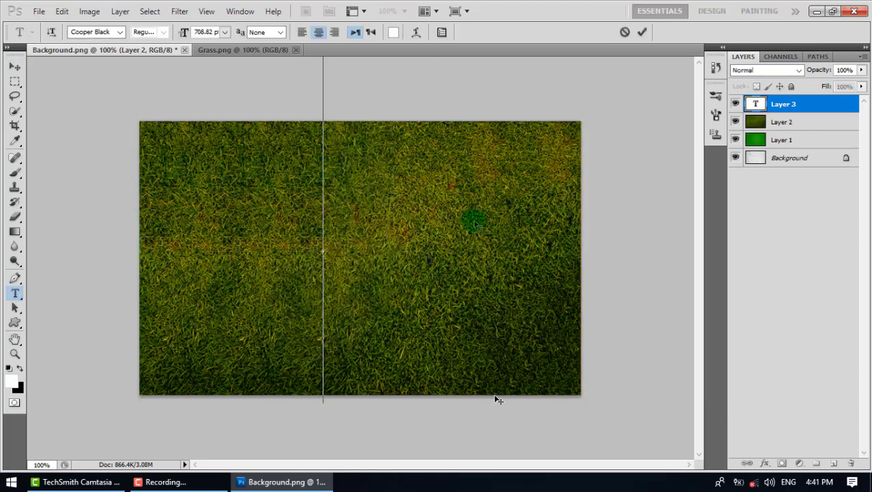
text(UB)
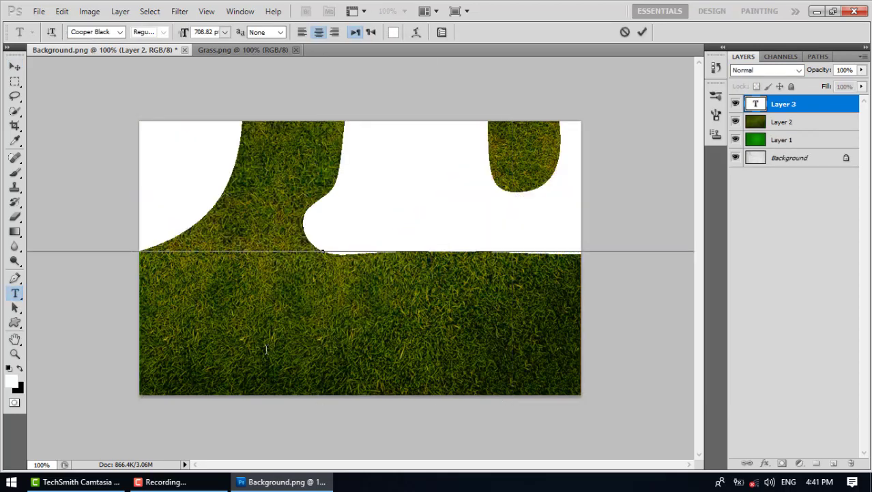
Step: Scale the JB text down to about 43% proportionally and position it in the middle of the canvas
click(15, 67)
drag(522, 206, 342, 284)
drag(468, 303, 498, 306)
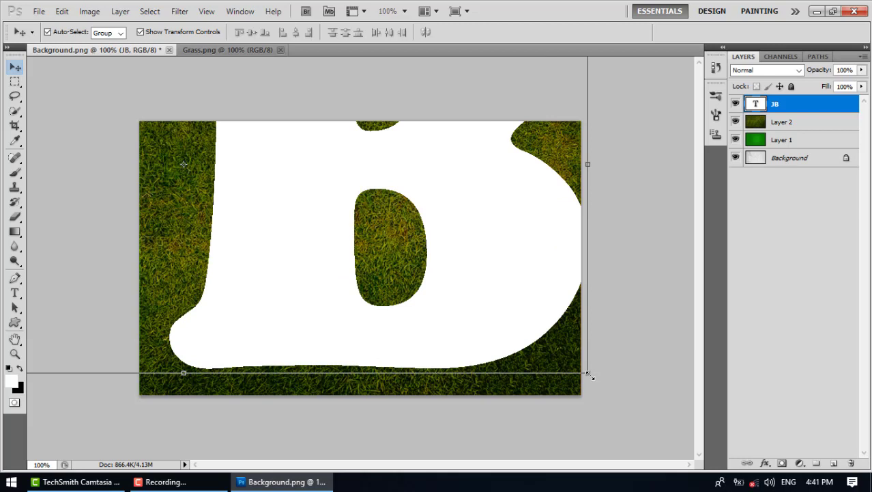
click(588, 373)
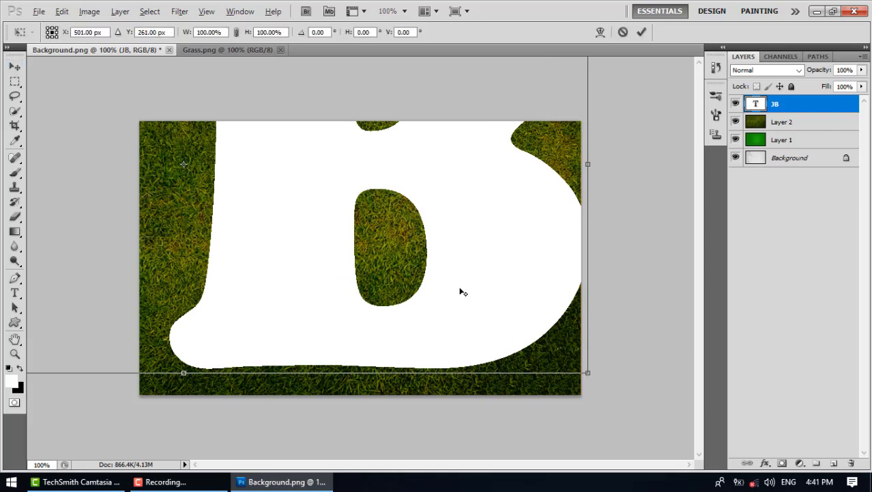
drag(465, 293, 584, 451)
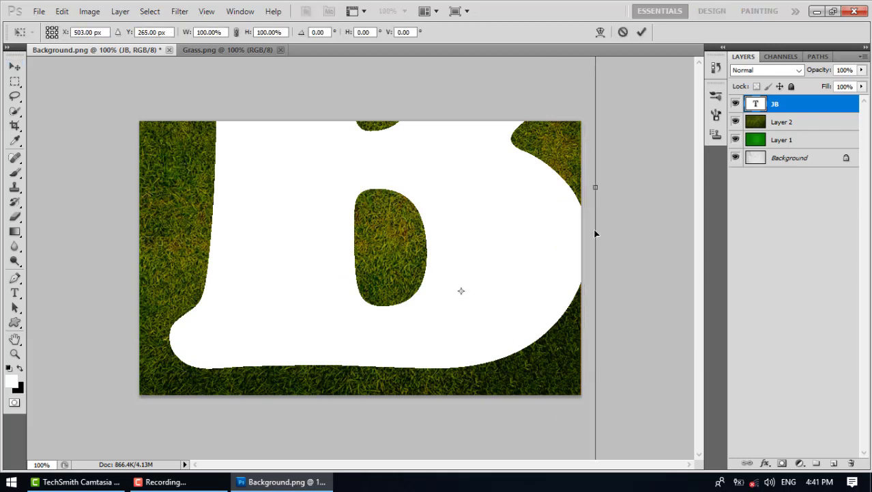
key(ctrl+minus)
key(ctrl+minus)
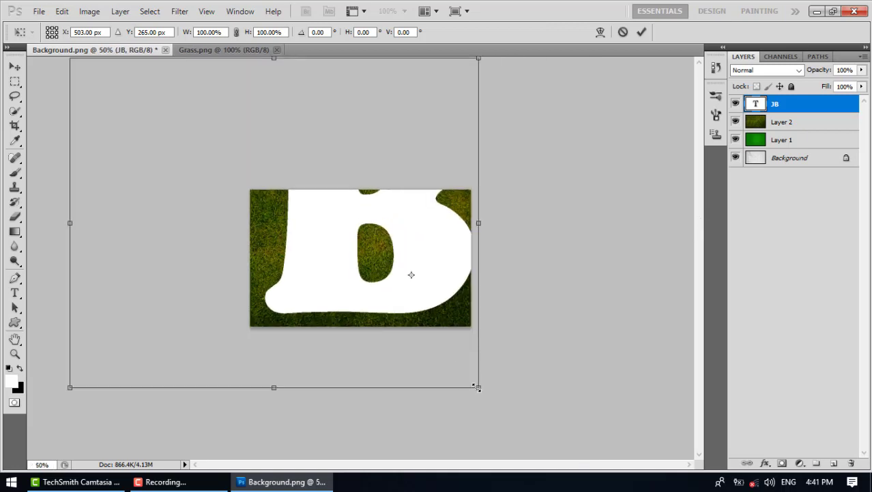
drag(477, 386, 441, 322)
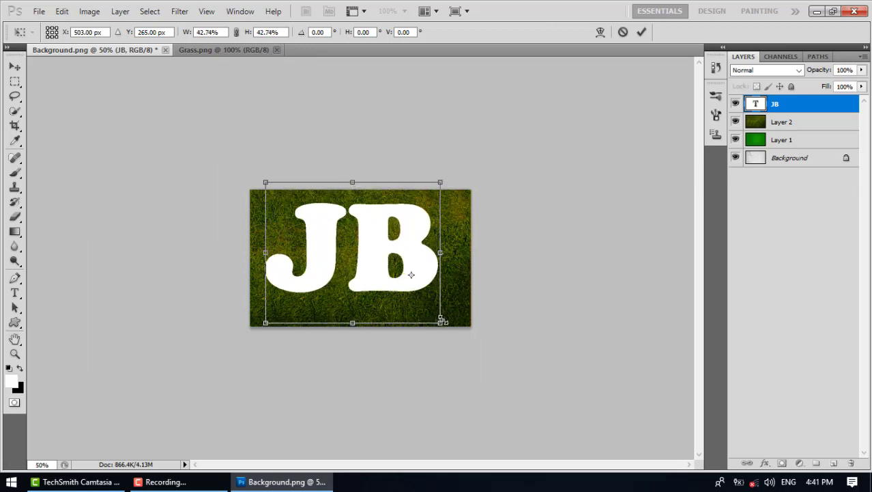
click(641, 33)
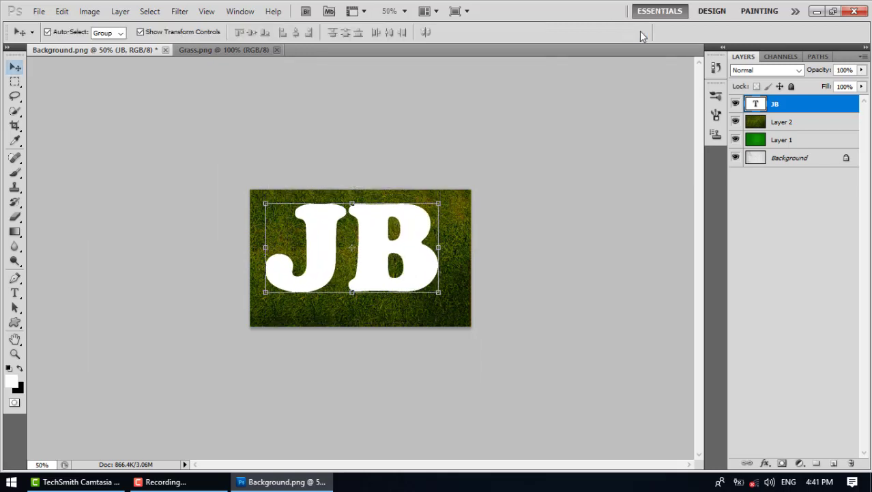
key(ctrl+0)
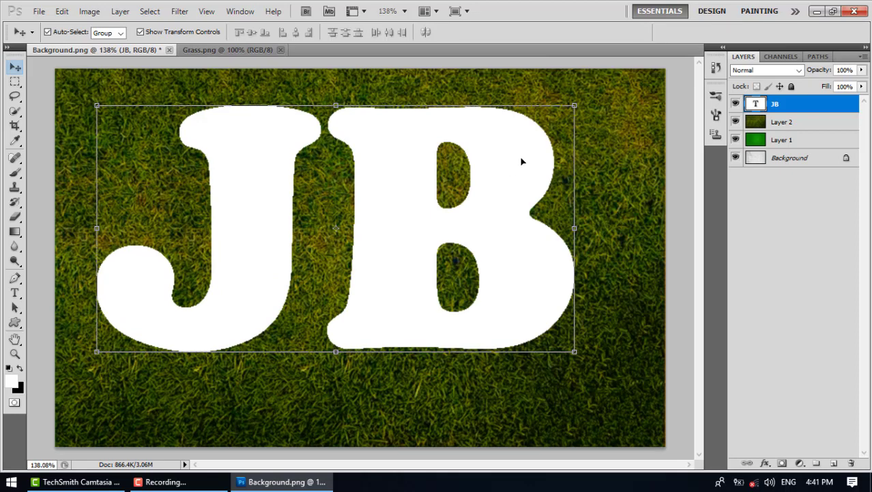
drag(512, 172, 517, 187)
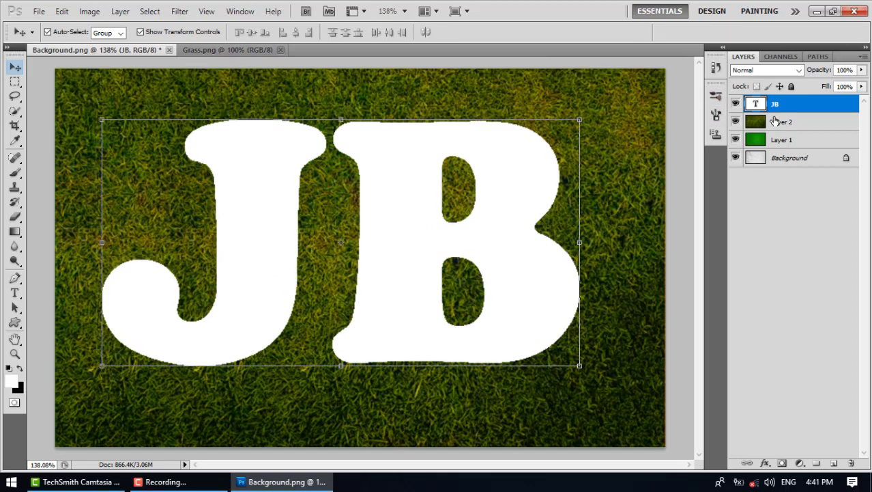
Step: Move the JB text layer beneath the grass layer and load the letters' outline as a selection
drag(792, 108, 796, 127)
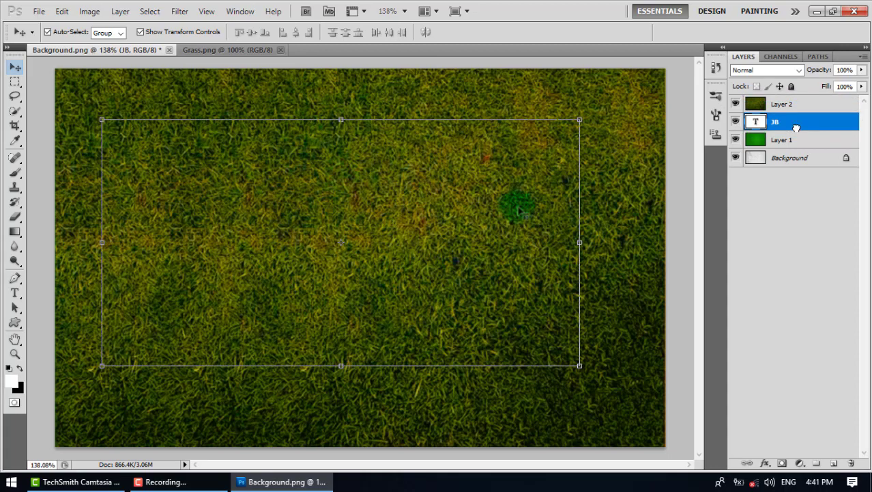
double_click(761, 122)
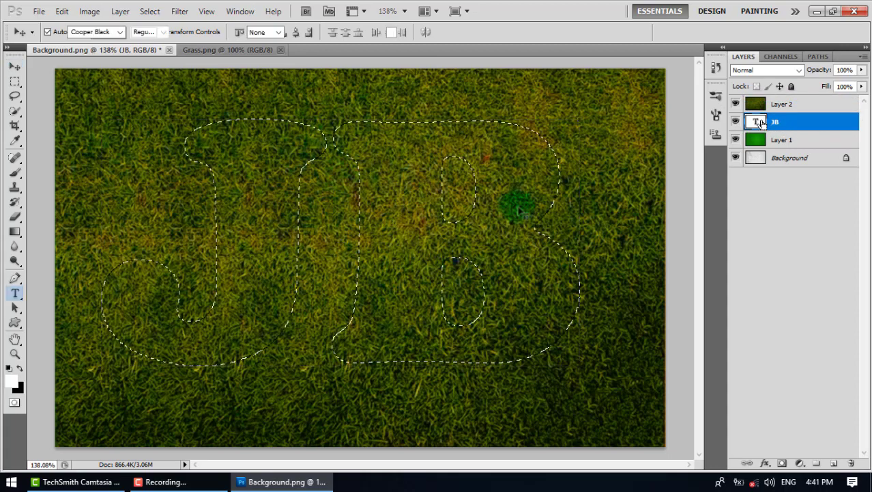
key(Escape)
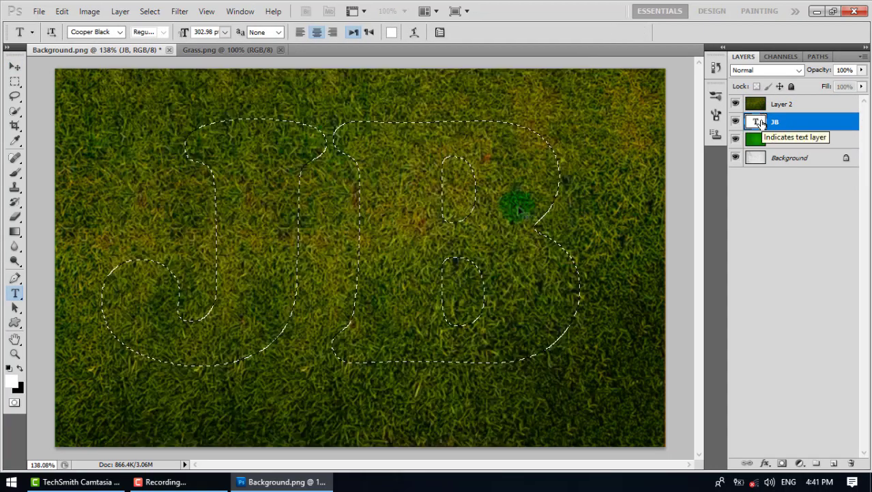
key(v)
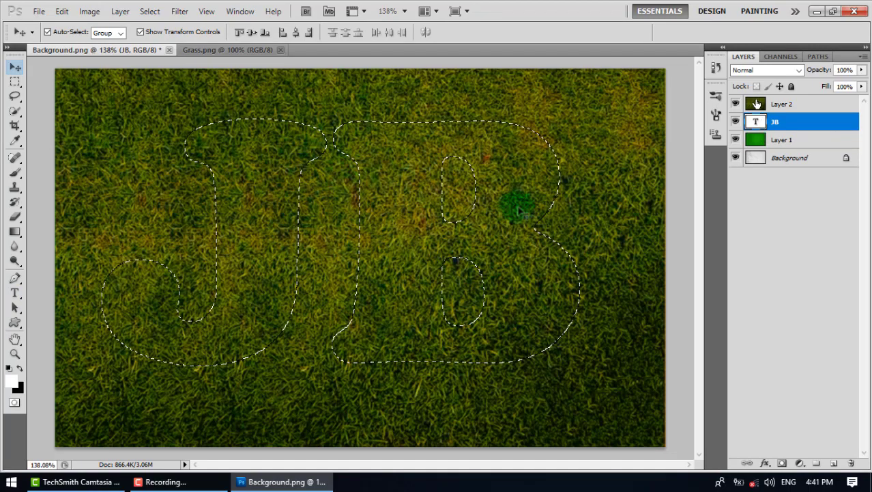
Step: Add a layer mask to the grass layer from the JB selection so the grass fills only the letters
click(782, 104)
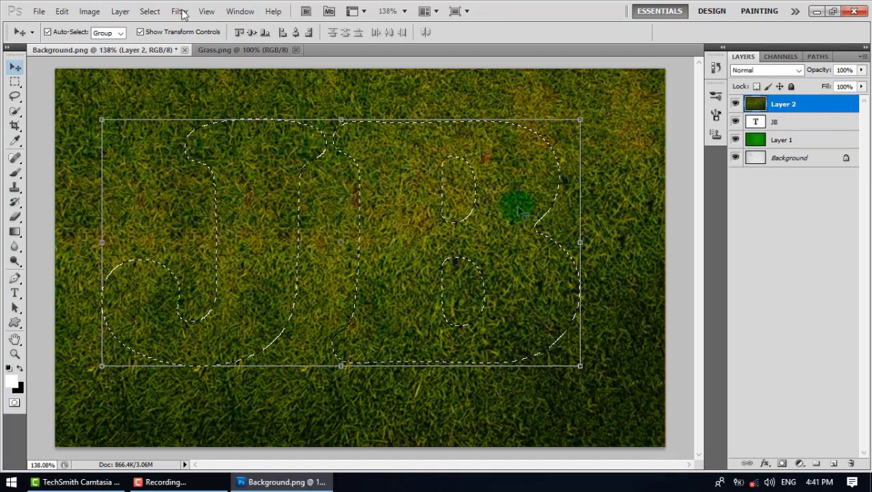
click(118, 12)
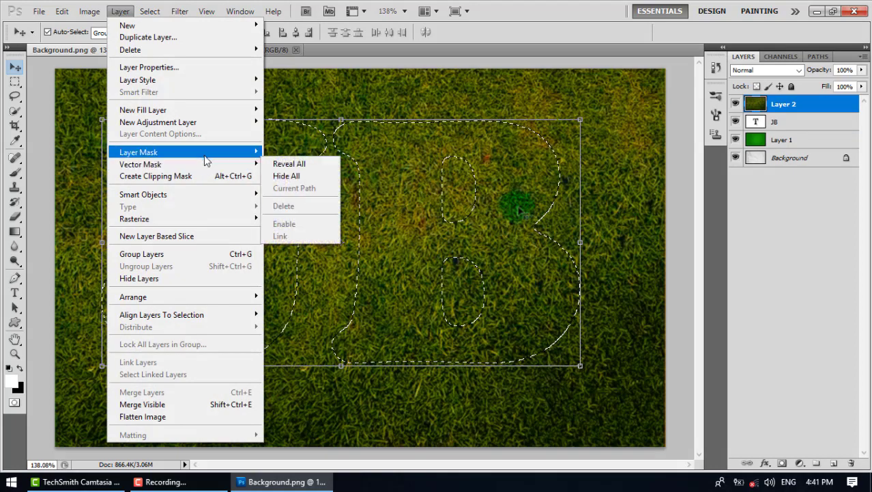
click(794, 256)
click(794, 255)
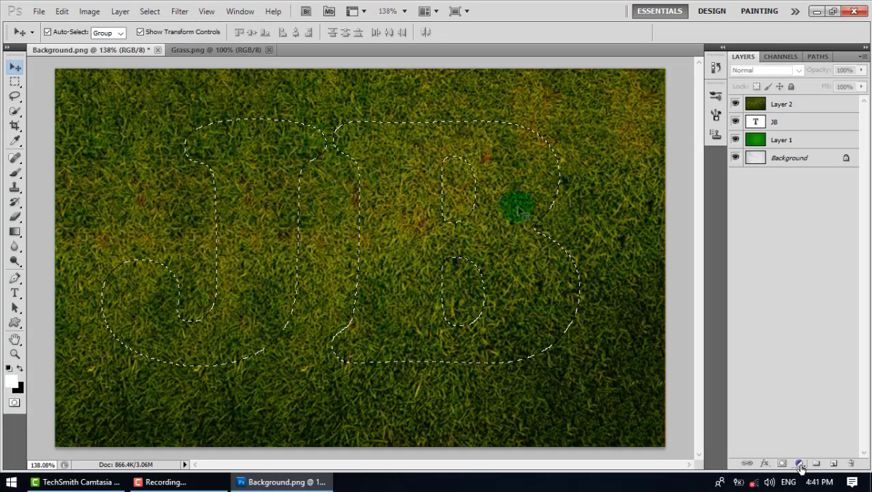
click(785, 106)
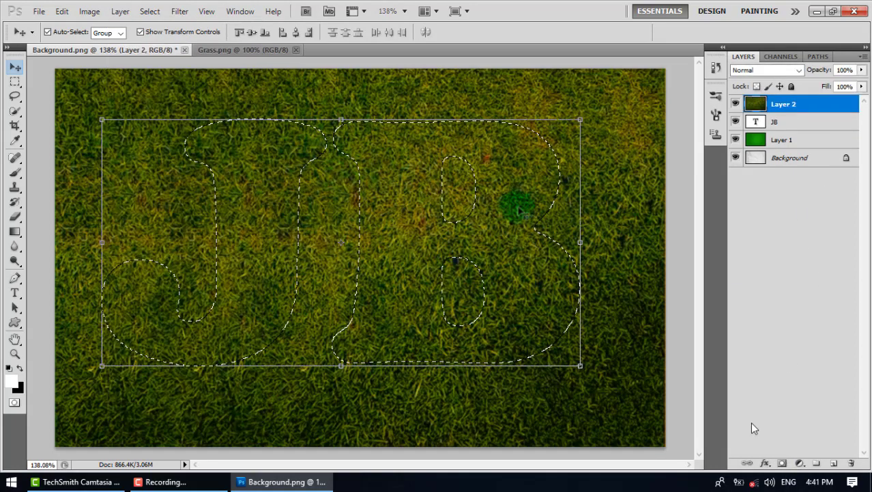
click(782, 463)
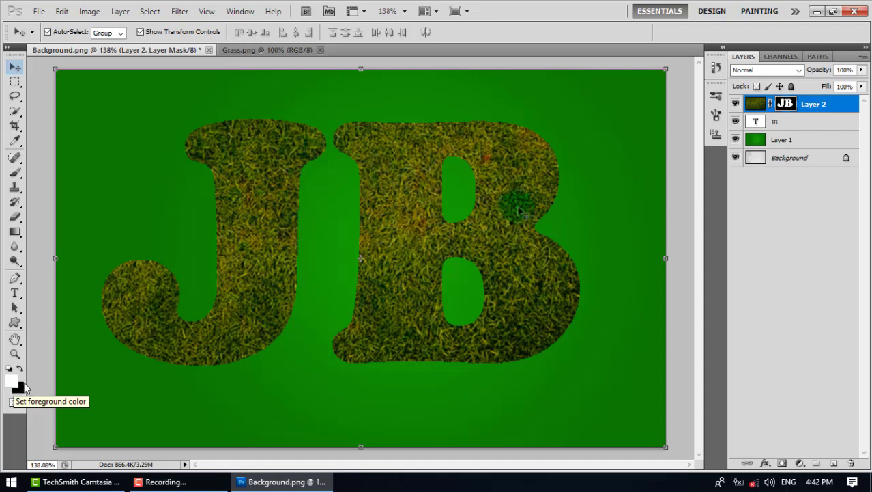
Step: With the 23 px grass brush, turn off Flip X and Flip Y Jitter and set Minimum Diameter to 37% in Shape Dynamics
key(x)
key(x)
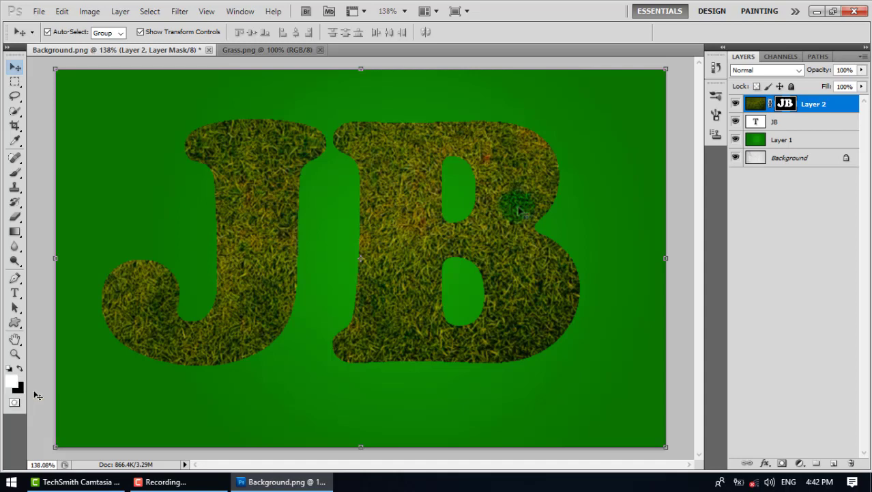
click(16, 172)
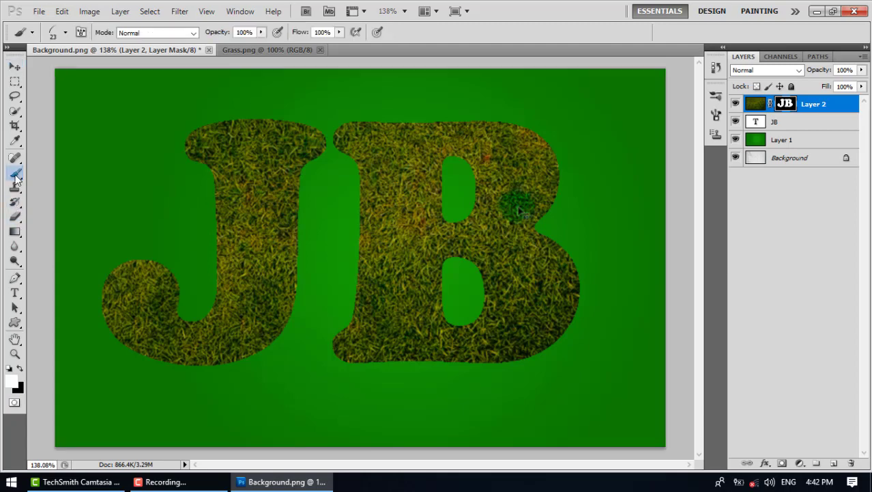
key(F5)
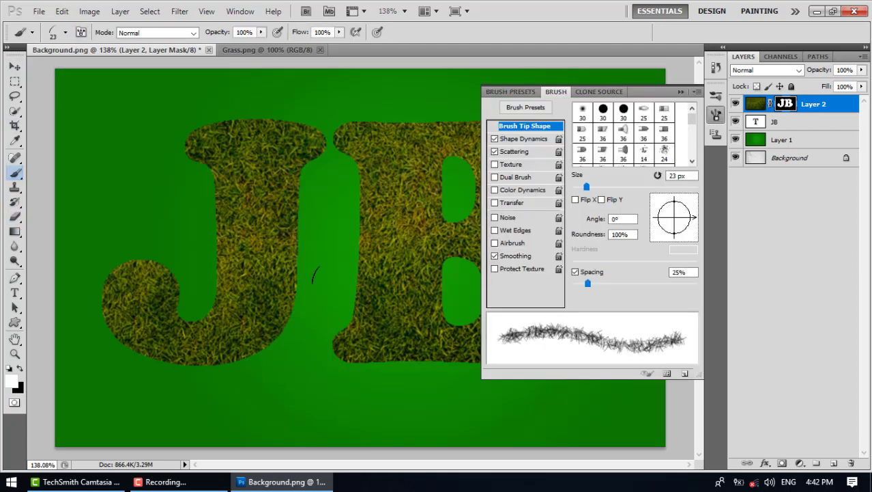
click(506, 140)
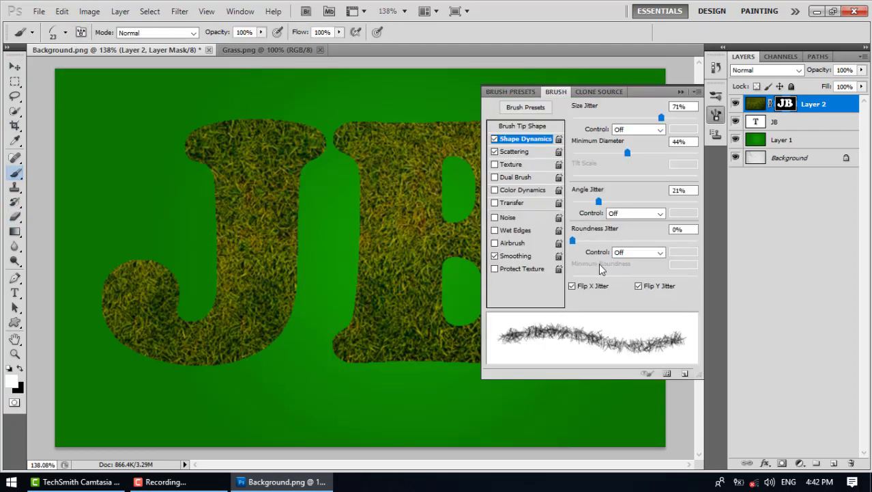
click(590, 286)
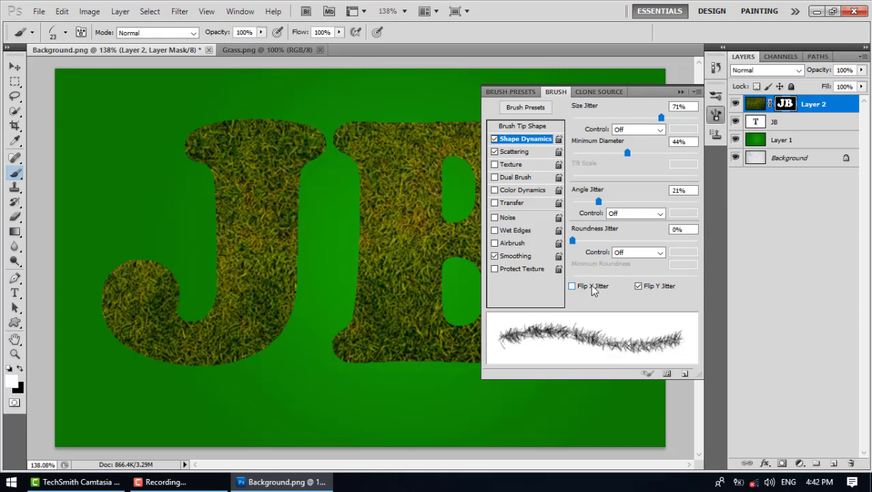
click(639, 286)
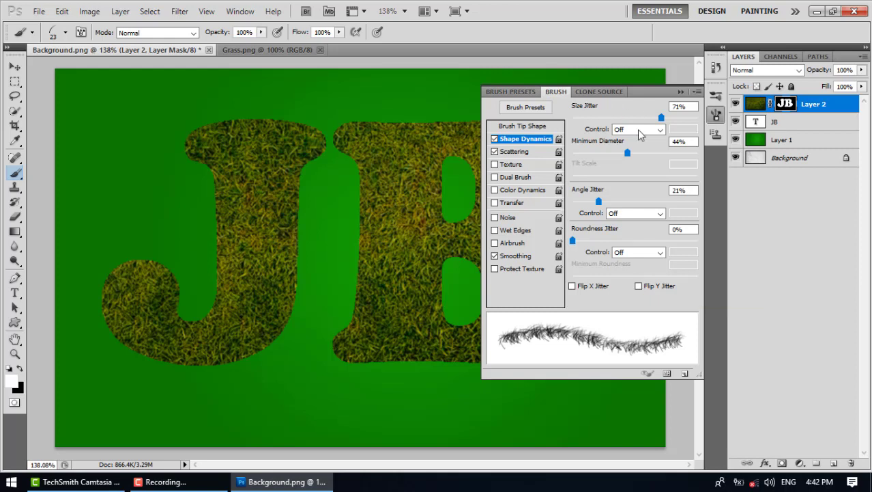
drag(628, 157, 619, 156)
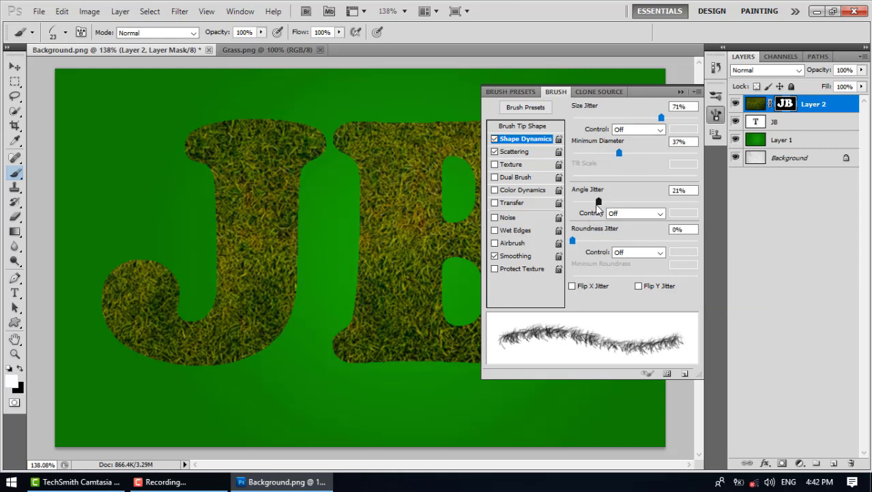
Step: Keep the brush's Scattering enabled with Scatter at 31% and turn off Smoothing
click(514, 151)
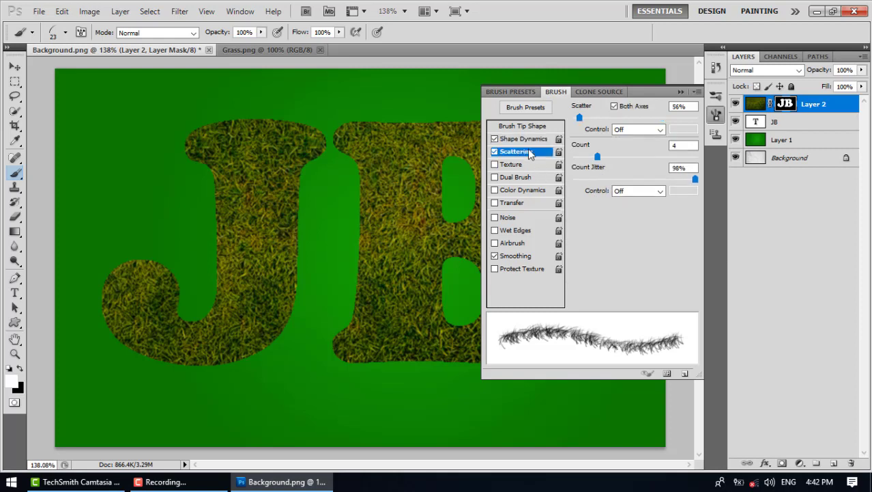
click(494, 151)
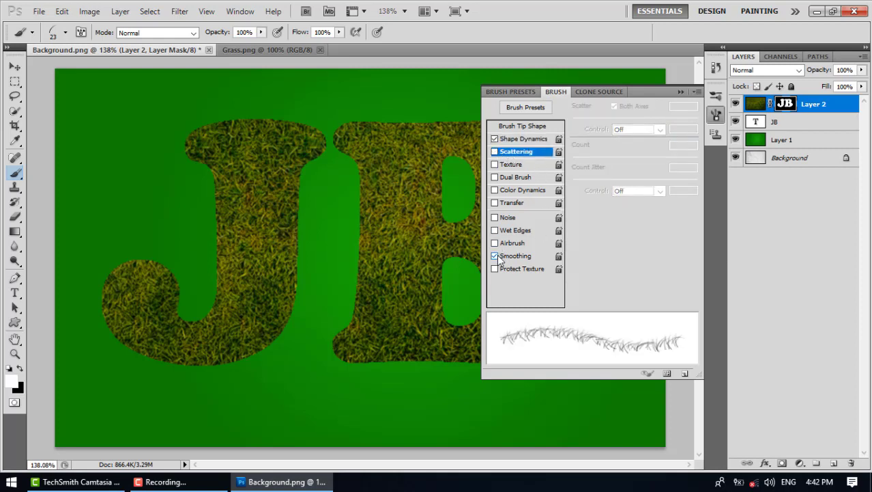
click(495, 152)
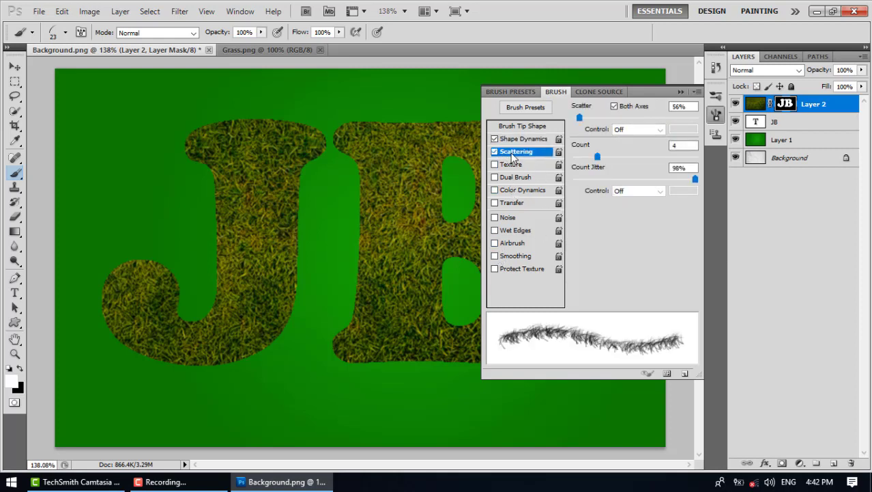
mouse_move(580, 117)
mouse_down()
mouse_move(592, 122)
mouse_move(577, 122)
mouse_up()
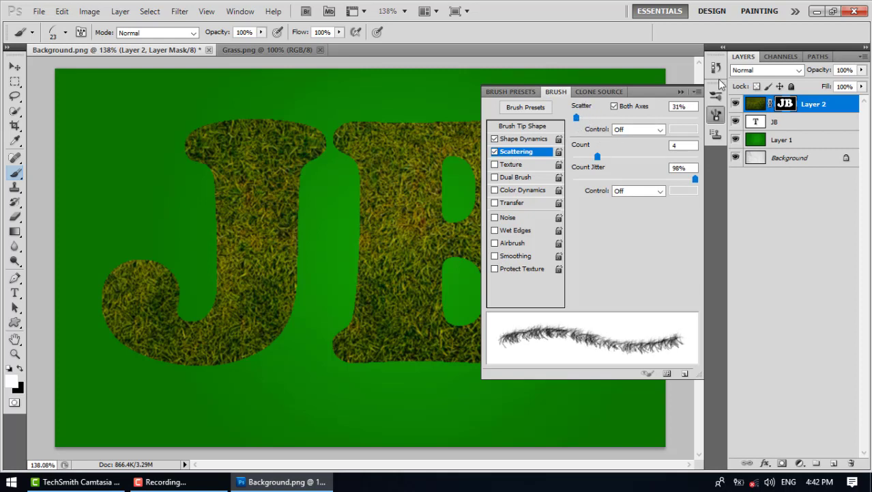
click(680, 93)
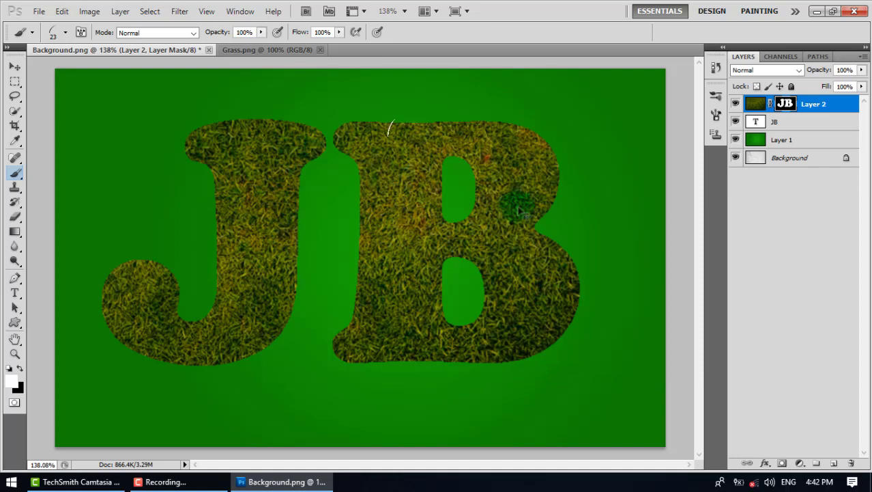
Step: Paint white grass blades on the grass layer's mask along the B's outer edges and around its two inner openings
drag(382, 125, 474, 121)
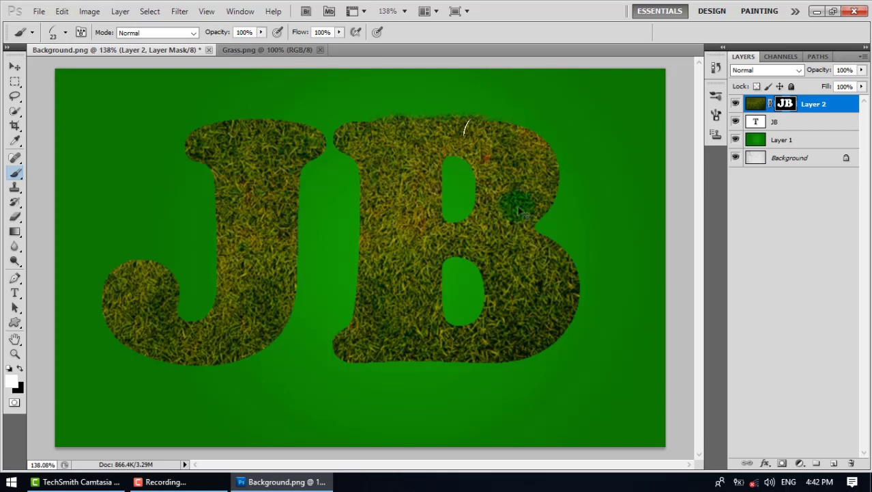
mouse_move(466, 126)
mouse_down()
mouse_move(492, 124)
mouse_move(535, 139)
mouse_up()
mouse_move(553, 166)
mouse_down()
mouse_move(554, 193)
mouse_move(555, 166)
mouse_move(527, 132)
mouse_up()
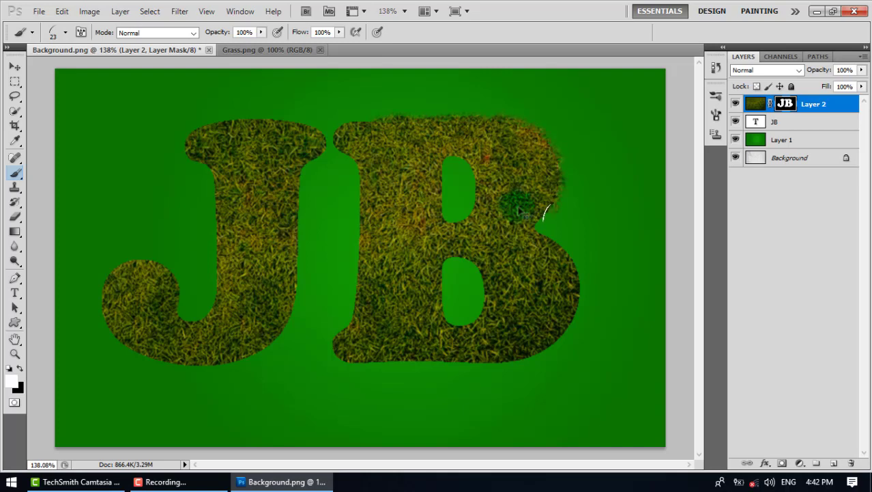
mouse_move(547, 211)
mouse_down()
mouse_move(536, 225)
mouse_move(574, 273)
mouse_up()
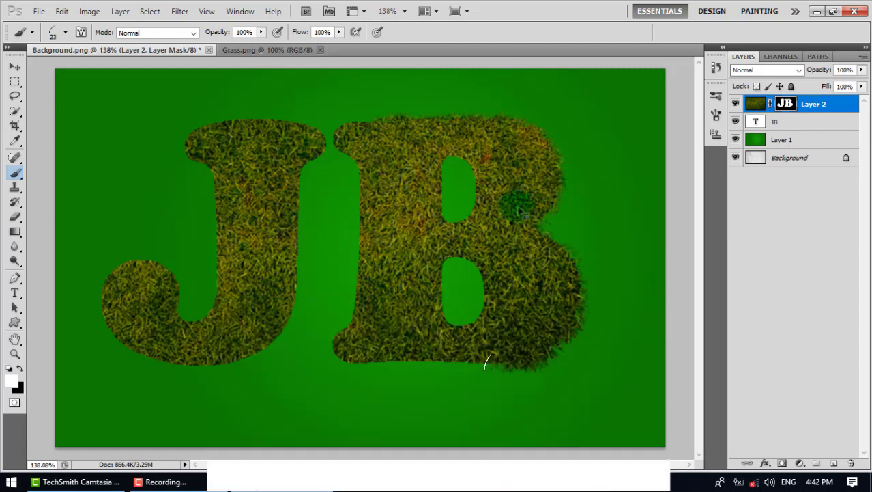
mouse_move(490, 362)
mouse_down()
mouse_move(445, 372)
mouse_move(500, 362)
mouse_move(428, 369)
mouse_move(462, 359)
mouse_move(364, 362)
mouse_move(337, 350)
mouse_move(353, 330)
mouse_move(345, 354)
mouse_move(362, 362)
mouse_move(345, 338)
mouse_move(362, 302)
mouse_move(365, 278)
mouse_move(358, 309)
mouse_move(353, 158)
mouse_up()
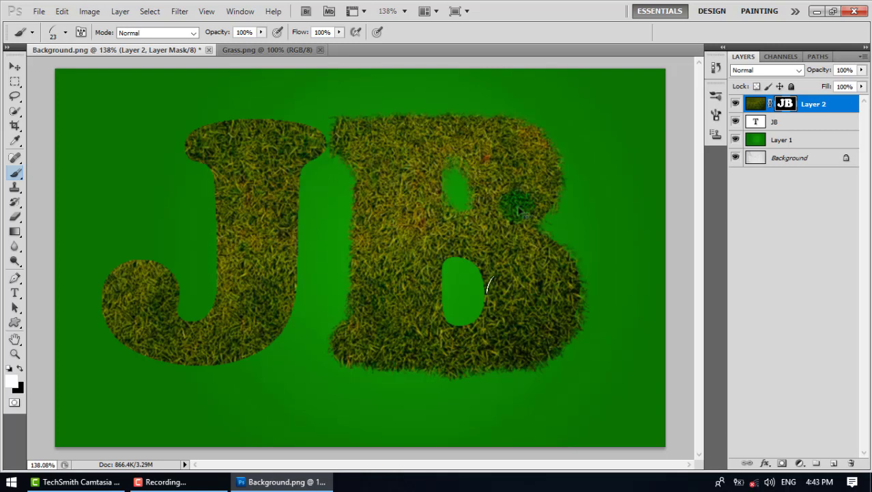
mouse_move(482, 281)
mouse_down()
mouse_move(479, 307)
mouse_move(461, 330)
mouse_move(440, 314)
mouse_move(439, 268)
mouse_move(451, 254)
mouse_move(470, 265)
mouse_move(481, 292)
mouse_move(475, 263)
mouse_up()
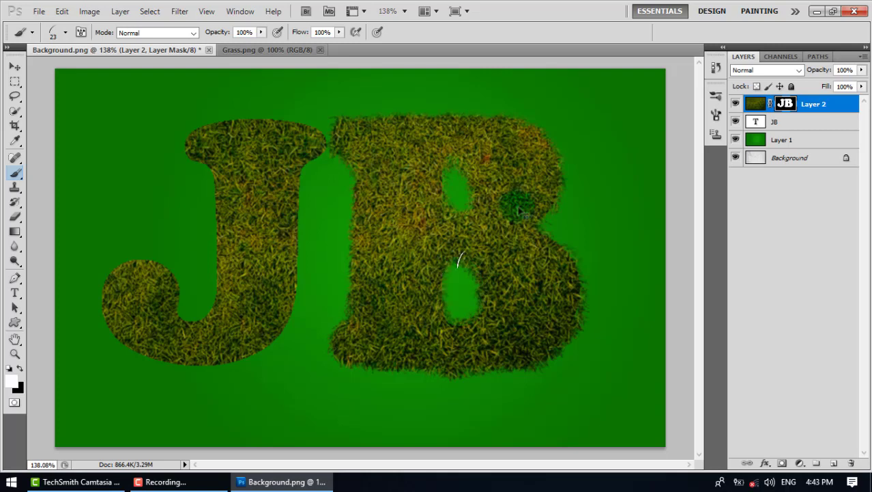
Step: Paint white grass blades on the mask along the J's edges and trim the excess grass beneath the B with black
mouse_move(244, 184)
mouse_down()
mouse_move(272, 170)
mouse_move(295, 174)
mouse_move(298, 287)
mouse_up()
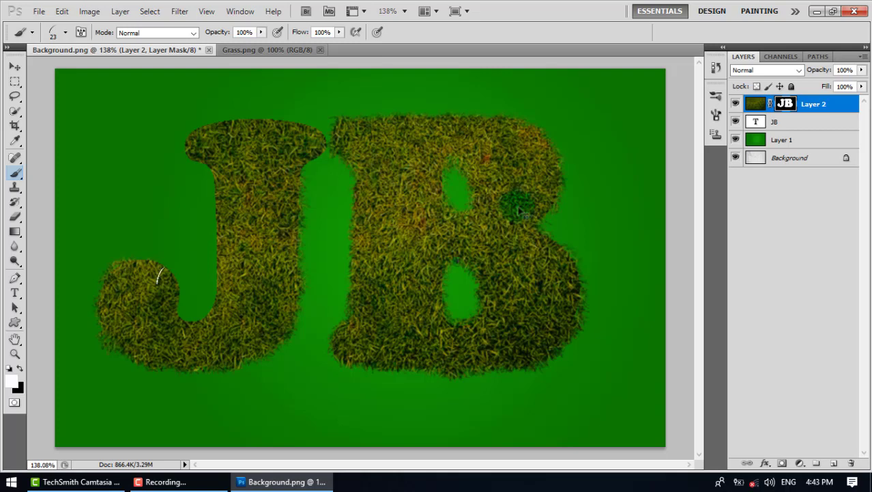
mouse_move(160, 274)
mouse_down()
mouse_move(179, 312)
mouse_move(174, 280)
mouse_up()
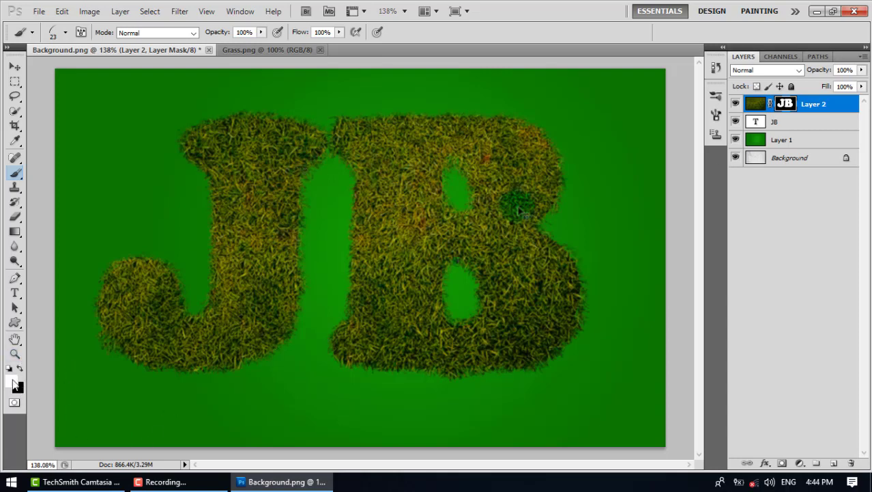
key(x)
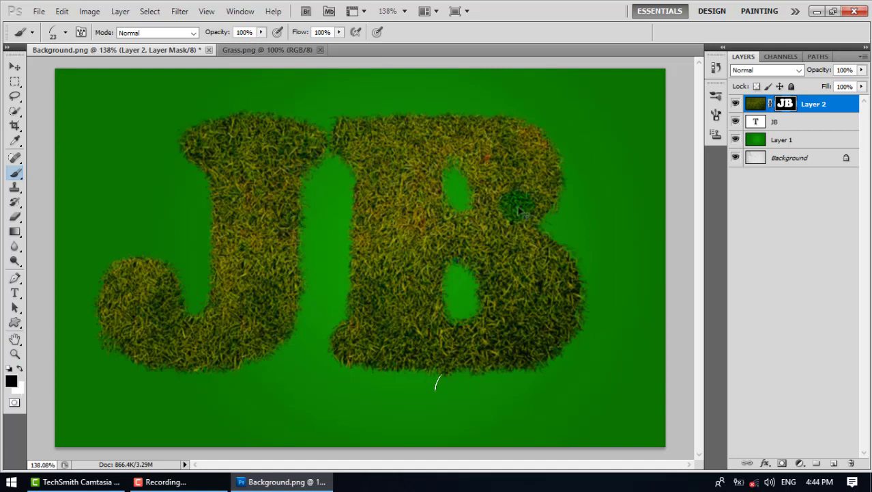
drag(467, 376, 556, 362)
Step: Load the grass layer's mask as a selection
ctrl+click(787, 103)
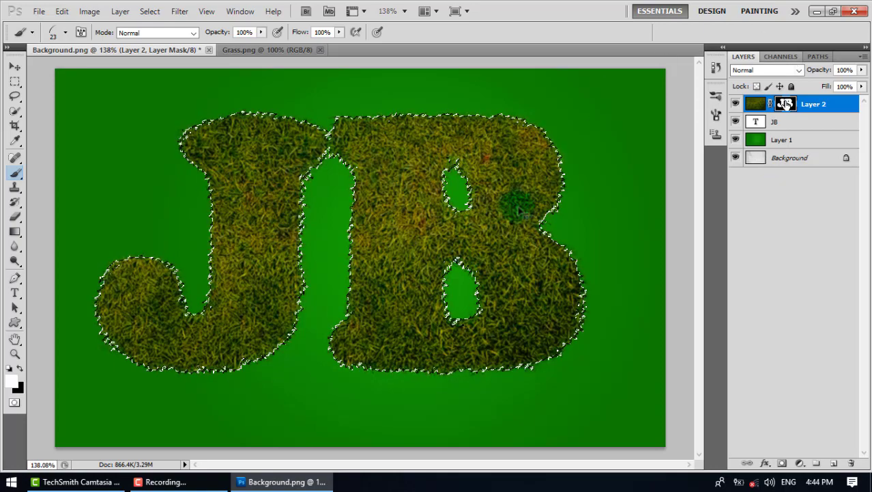
right_click(786, 104)
click(779, 292)
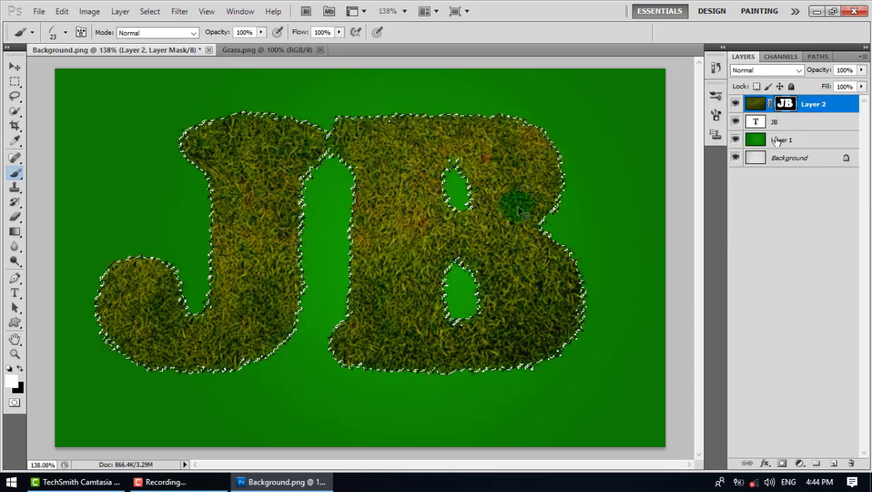
Step: Add a Multiply drop shadow to the grass layer with 100% opacity, 164° angle and 11 px distance, and clear the selection
click(765, 463)
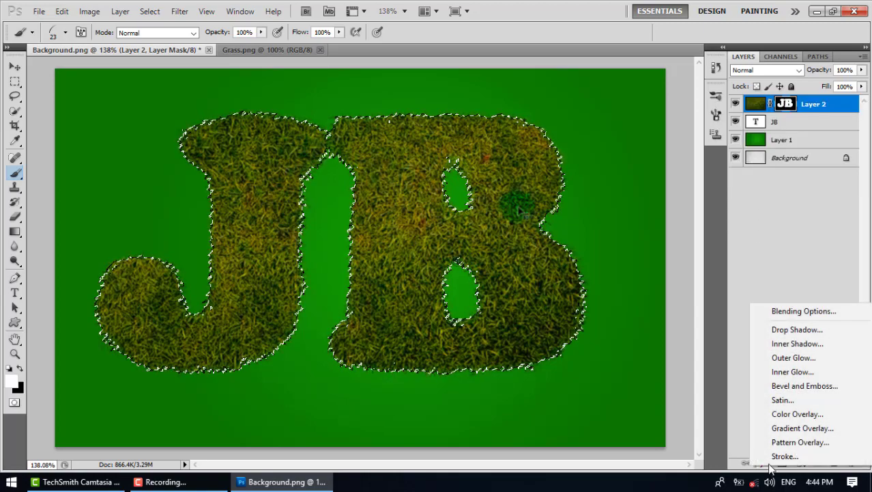
click(788, 309)
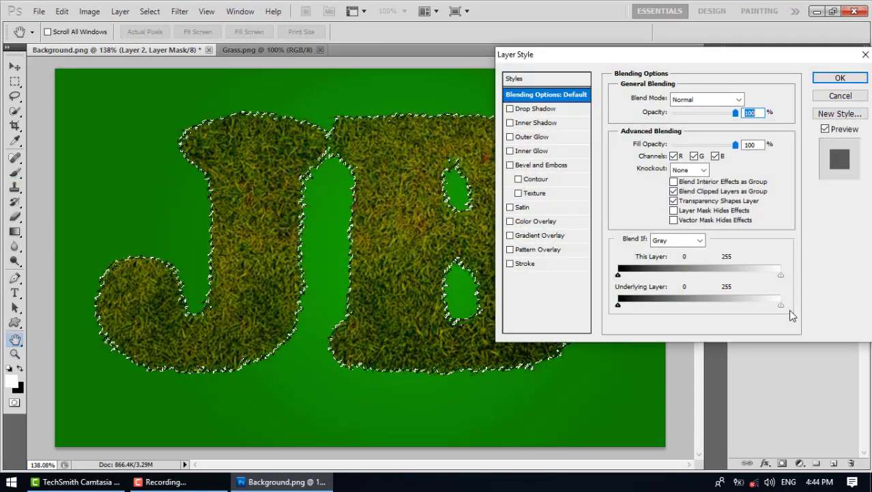
click(510, 109)
click(529, 110)
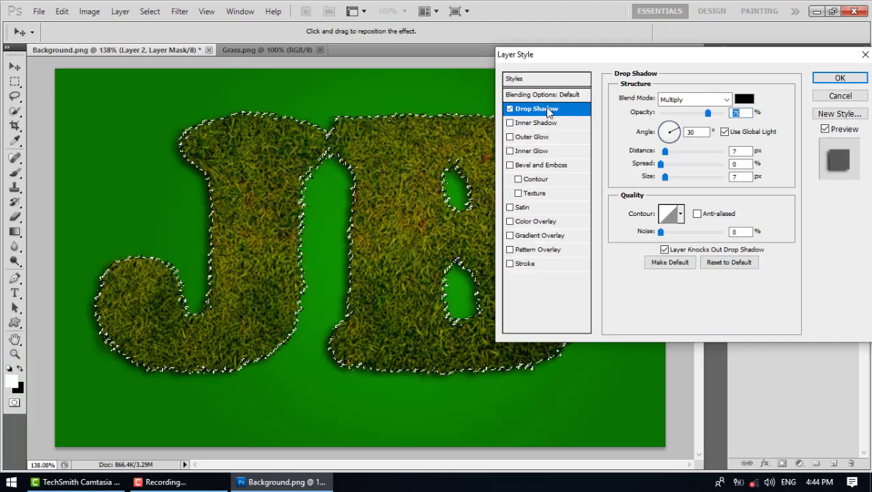
drag(313, 185, 327, 182)
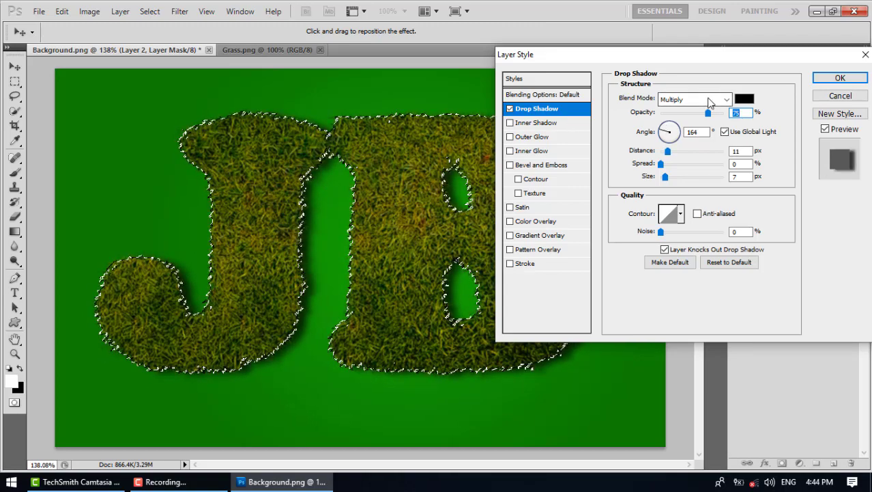
drag(708, 113, 724, 114)
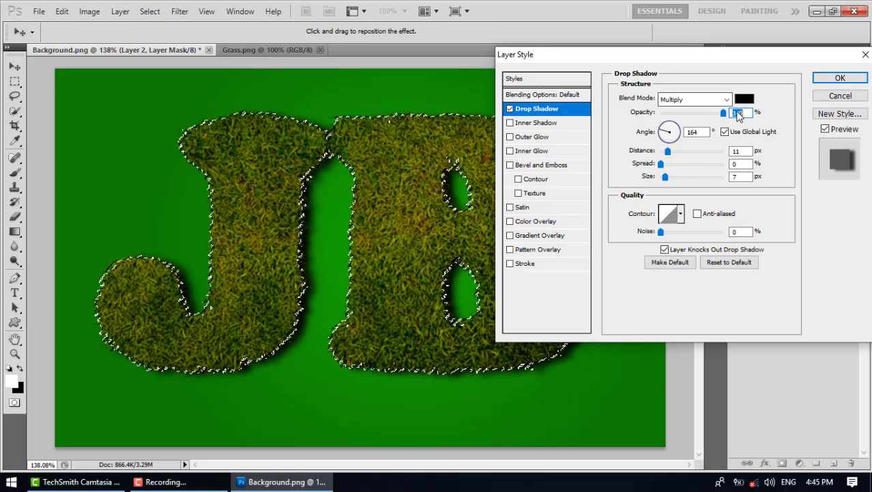
click(840, 79)
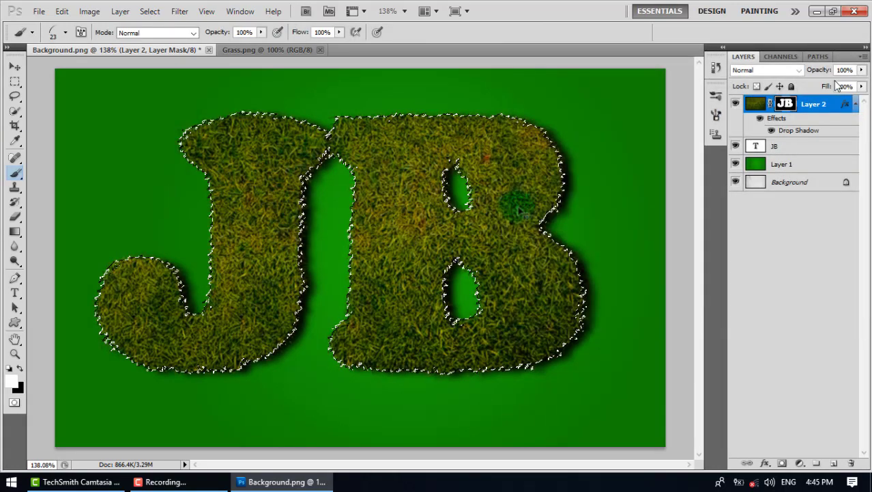
key(ctrl+d)
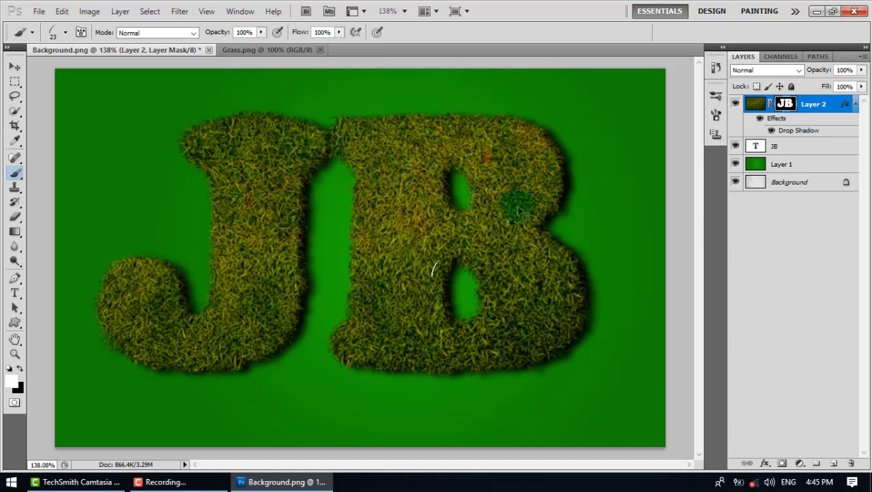
click(161, 481)
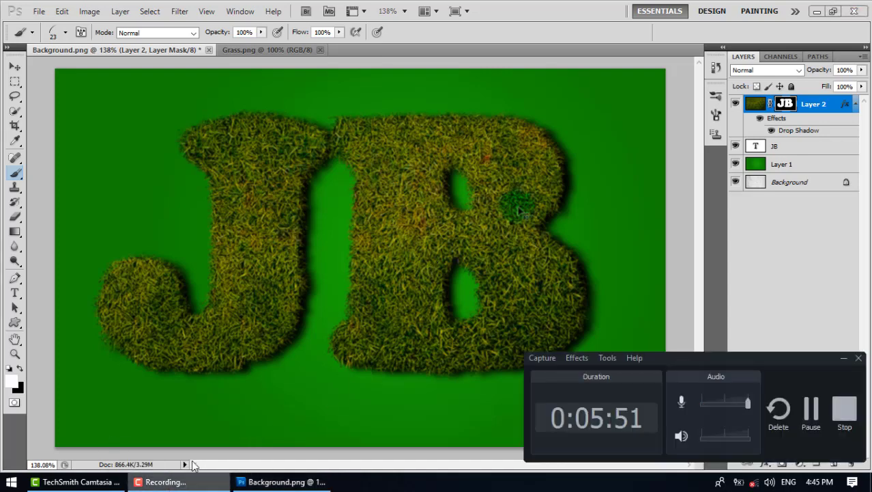
click(841, 413)
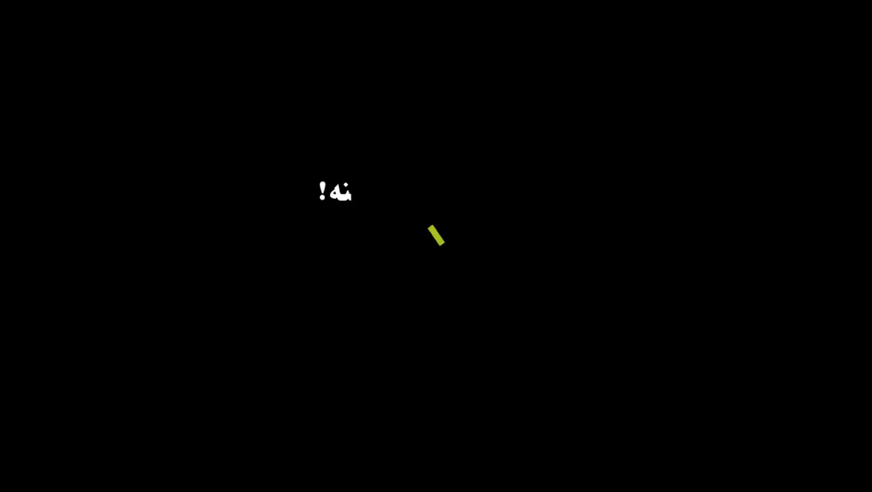